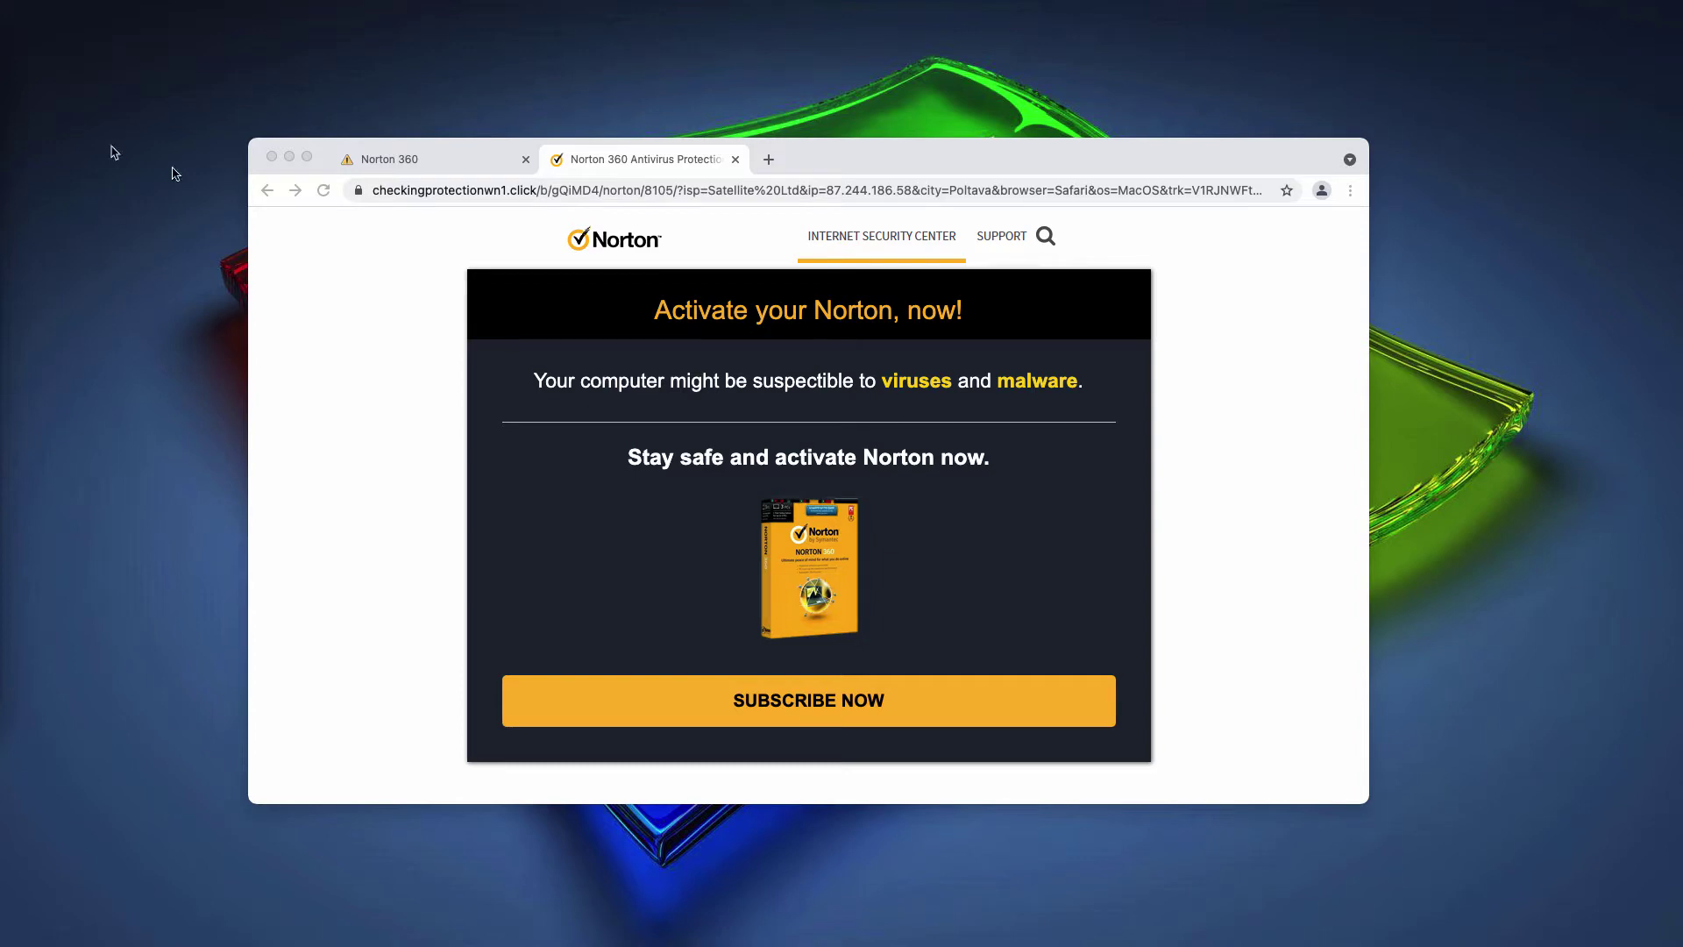
Compare the French and English Norton 360 scam tabs, ending on the French checkingprotectionwn2.click page.
{"action": "left_click", "coordinate": [433, 160]}
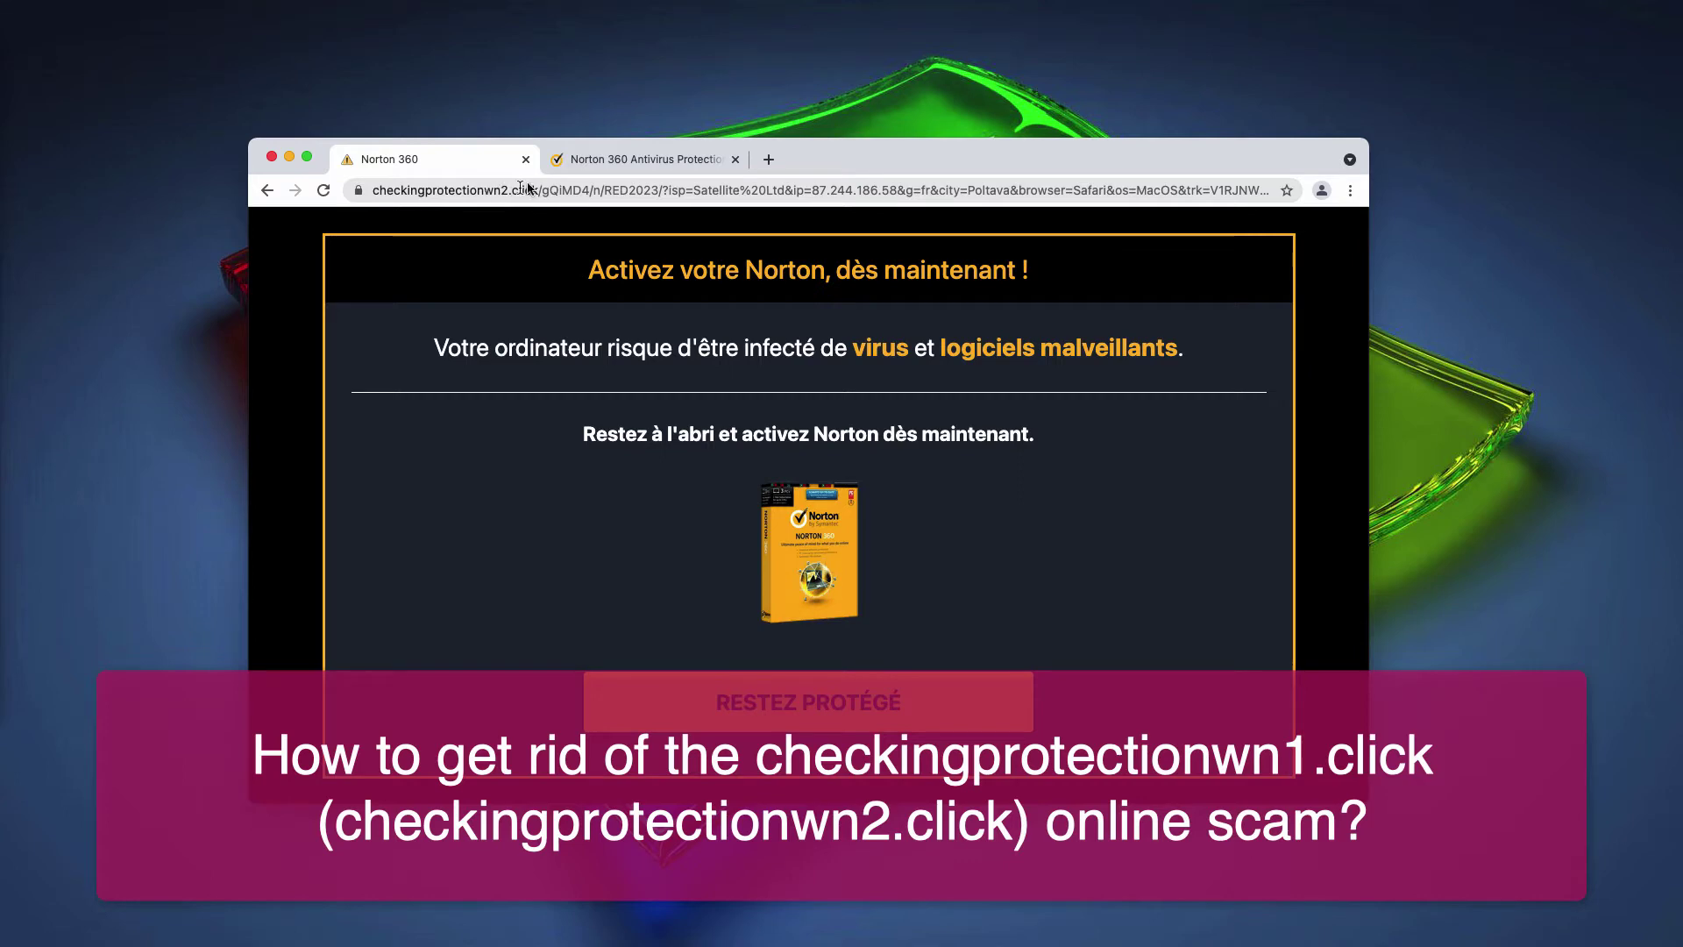
{"action": "left_click", "coordinate": [579, 162]}
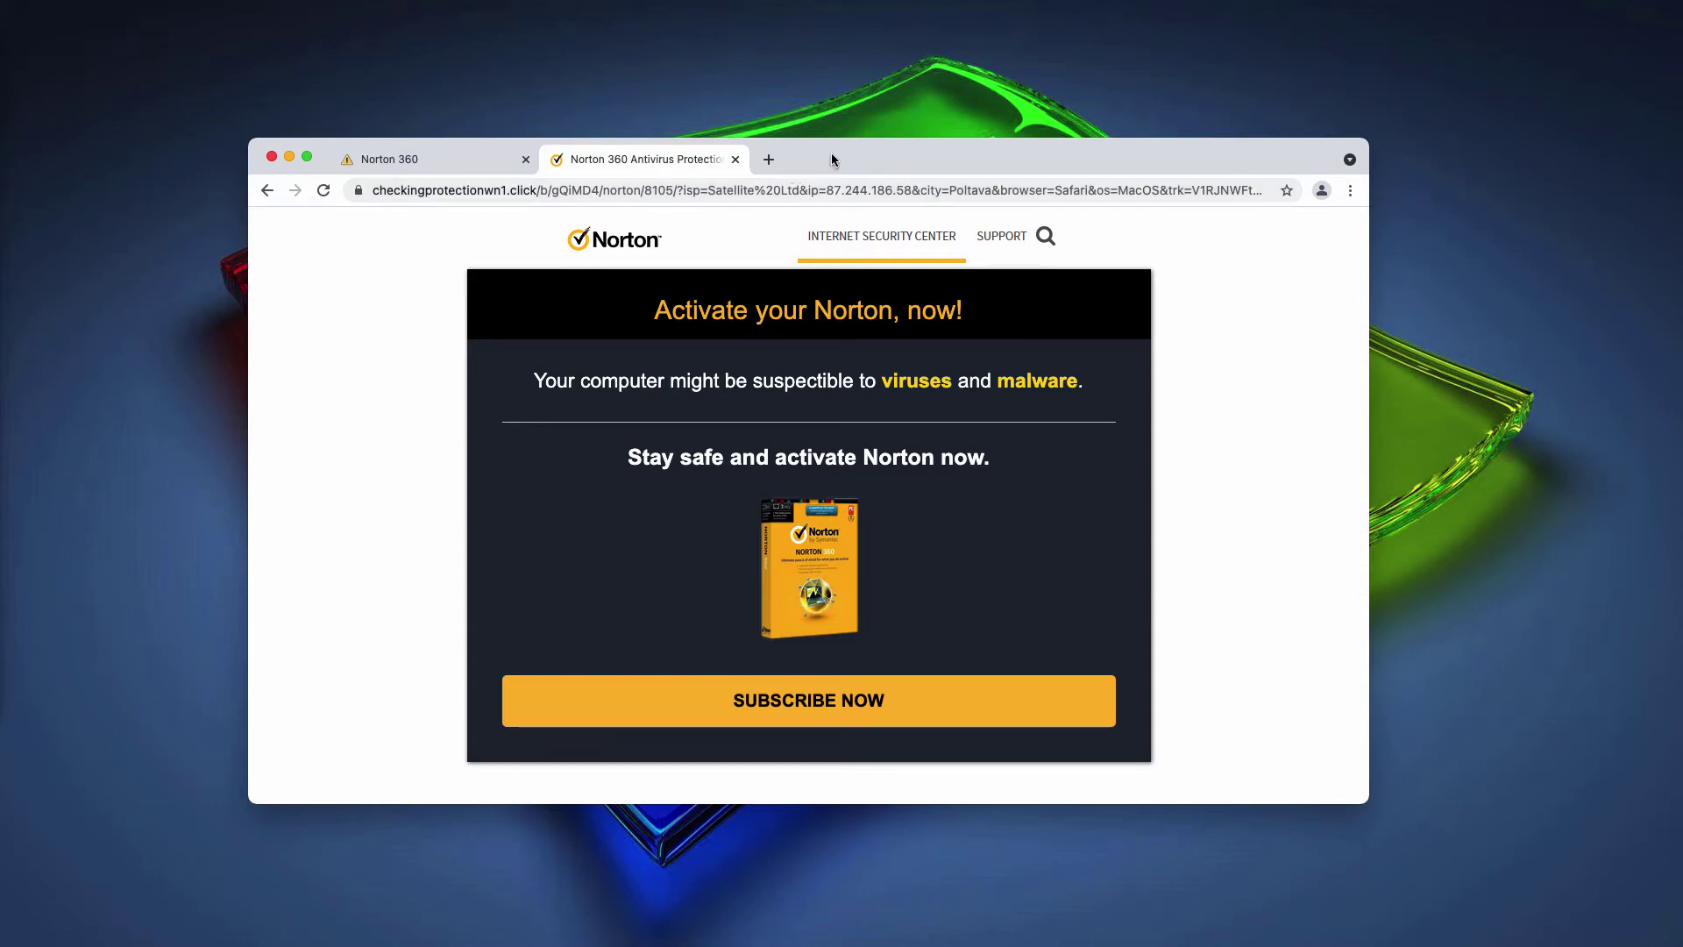
{"action": "left_click_drag", "start_coordinate": [831, 158], "coordinate": [834, 165]}
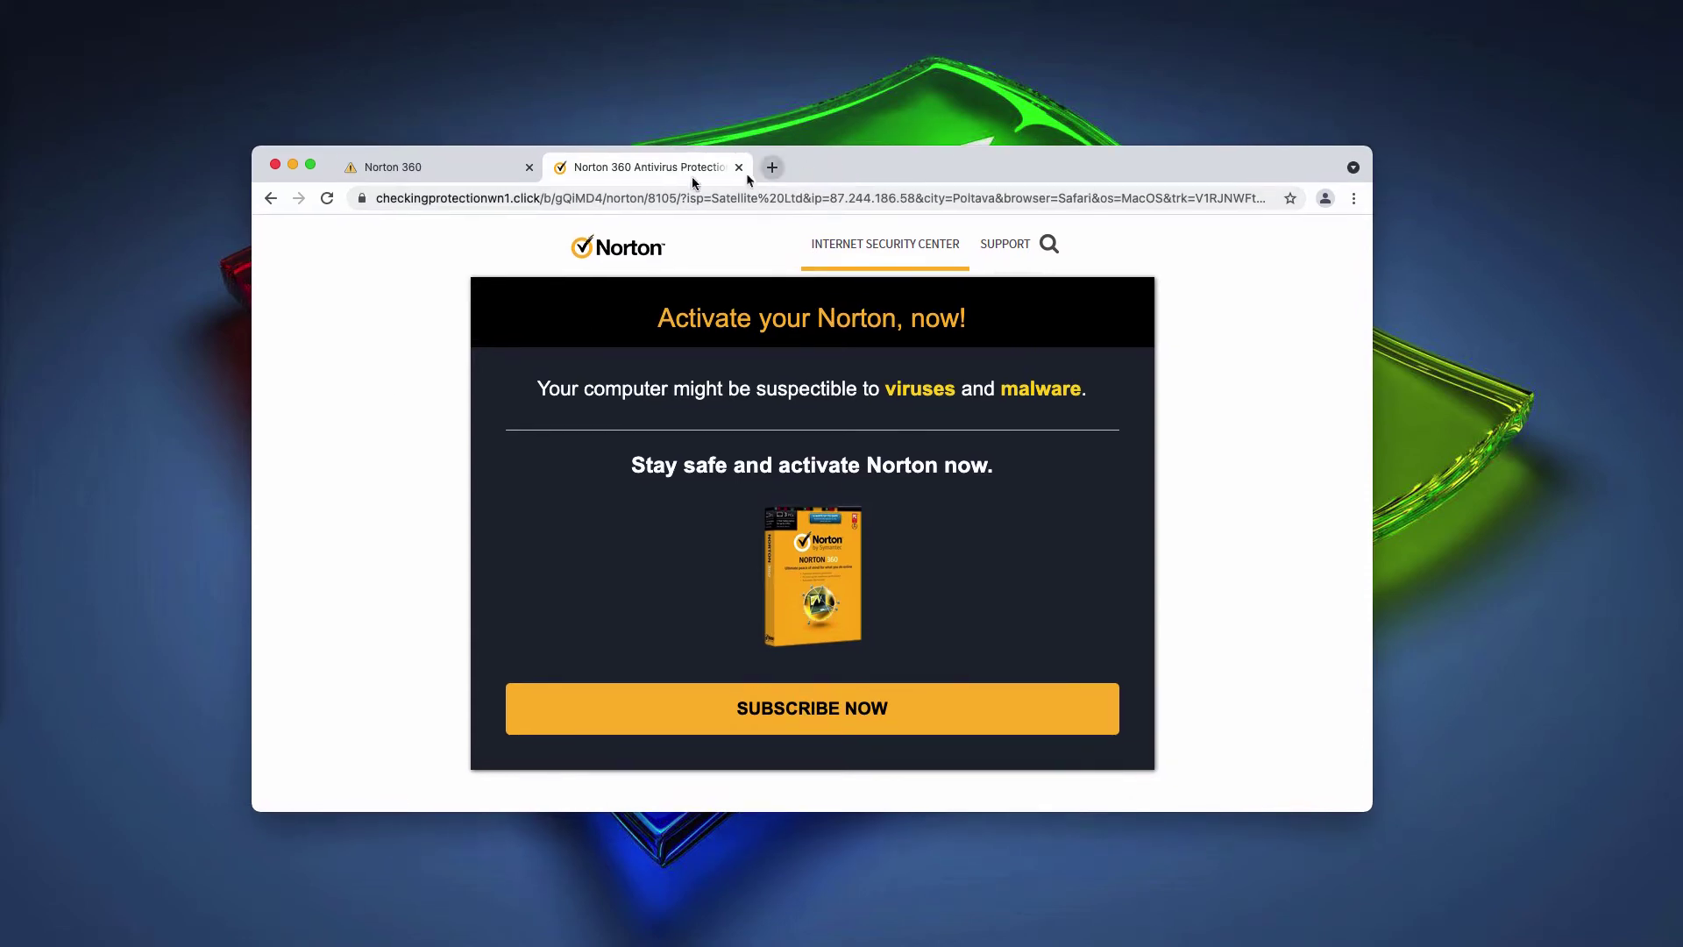
{"action": "left_click", "coordinate": [478, 174]}
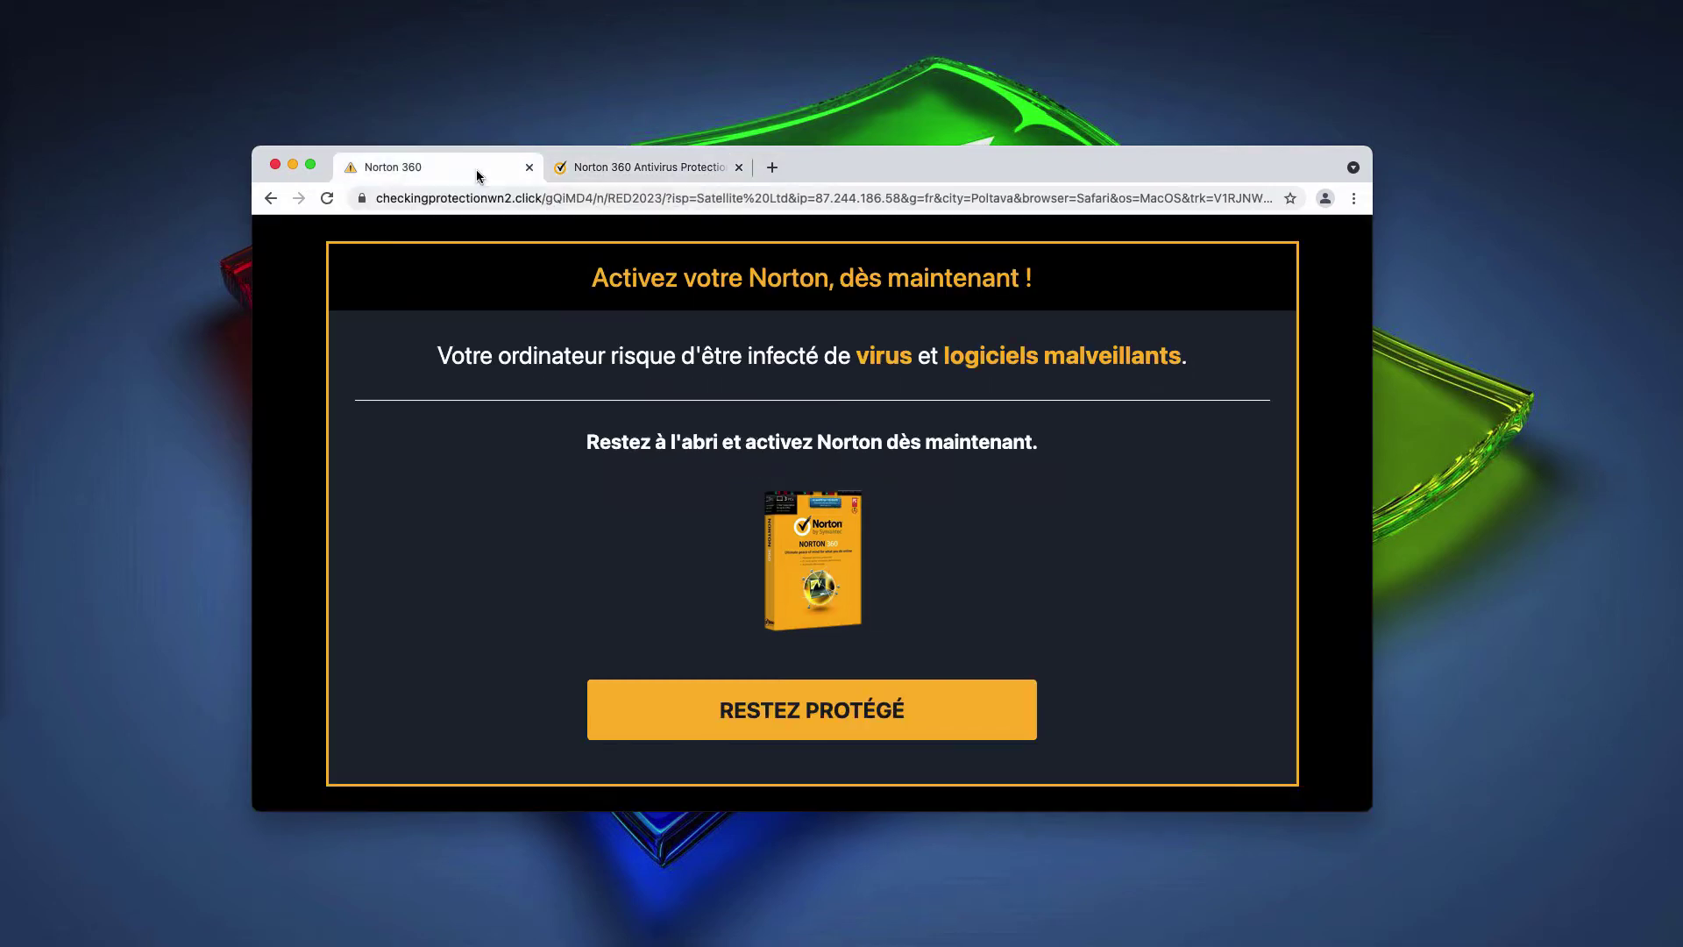
{"action": "left_click", "coordinate": [597, 175]}
{"action": "left_click_drag", "start_coordinate": [856, 173], "coordinate": [857, 176]}
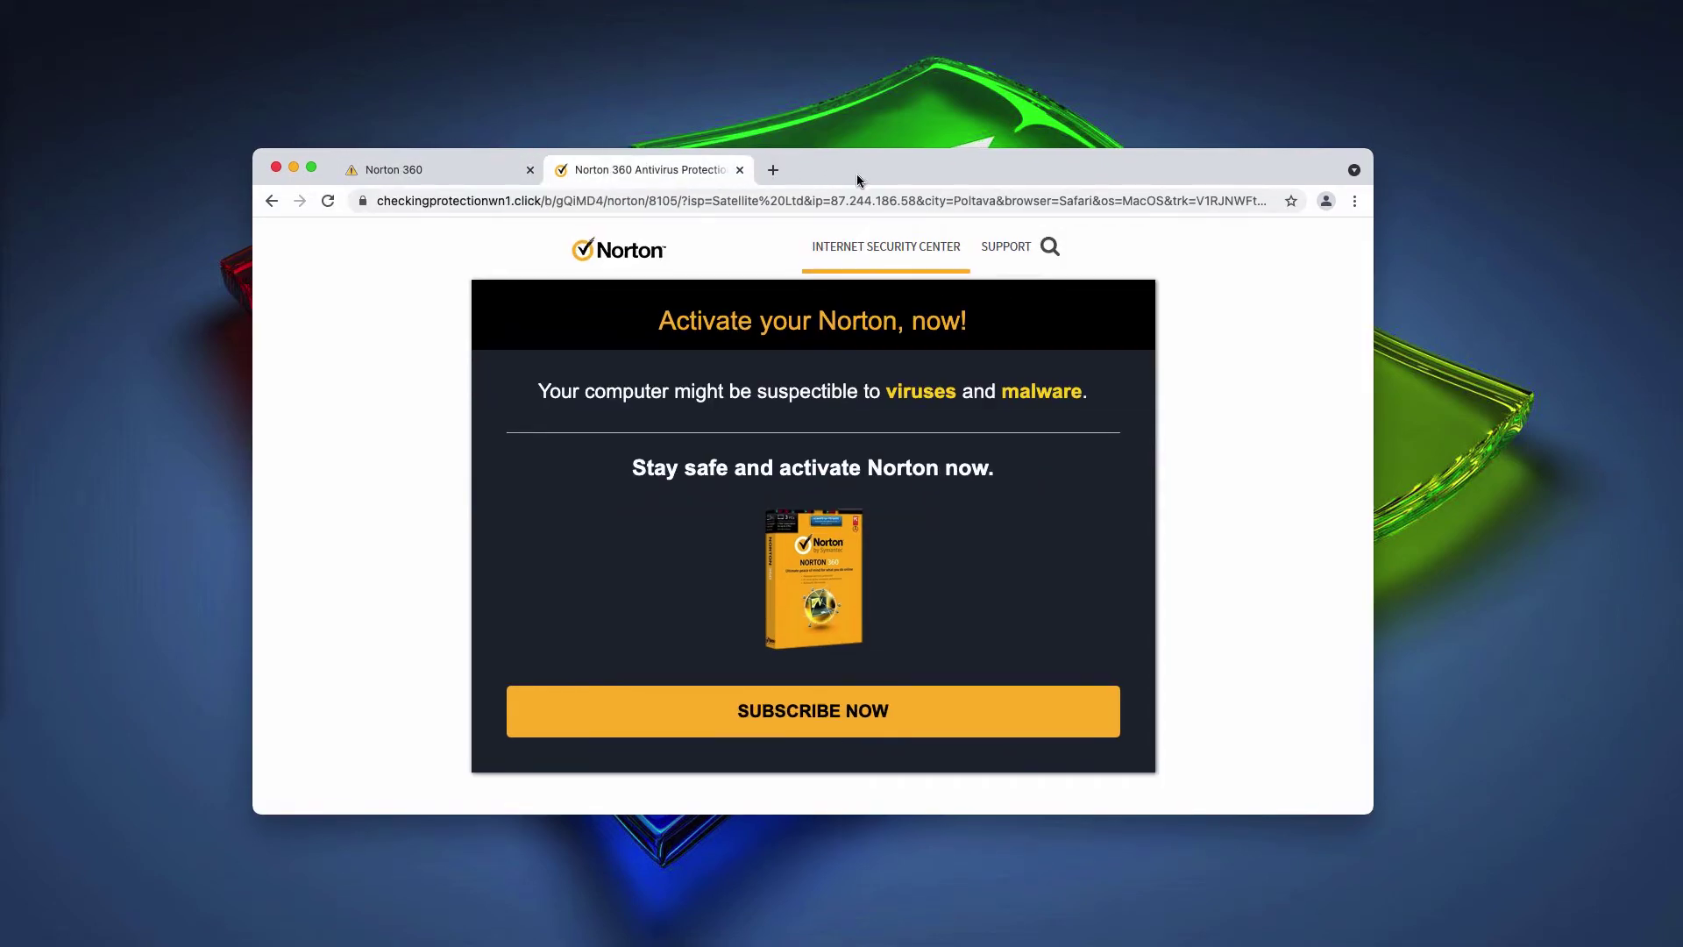
{"action": "left_click", "coordinate": [447, 175]}
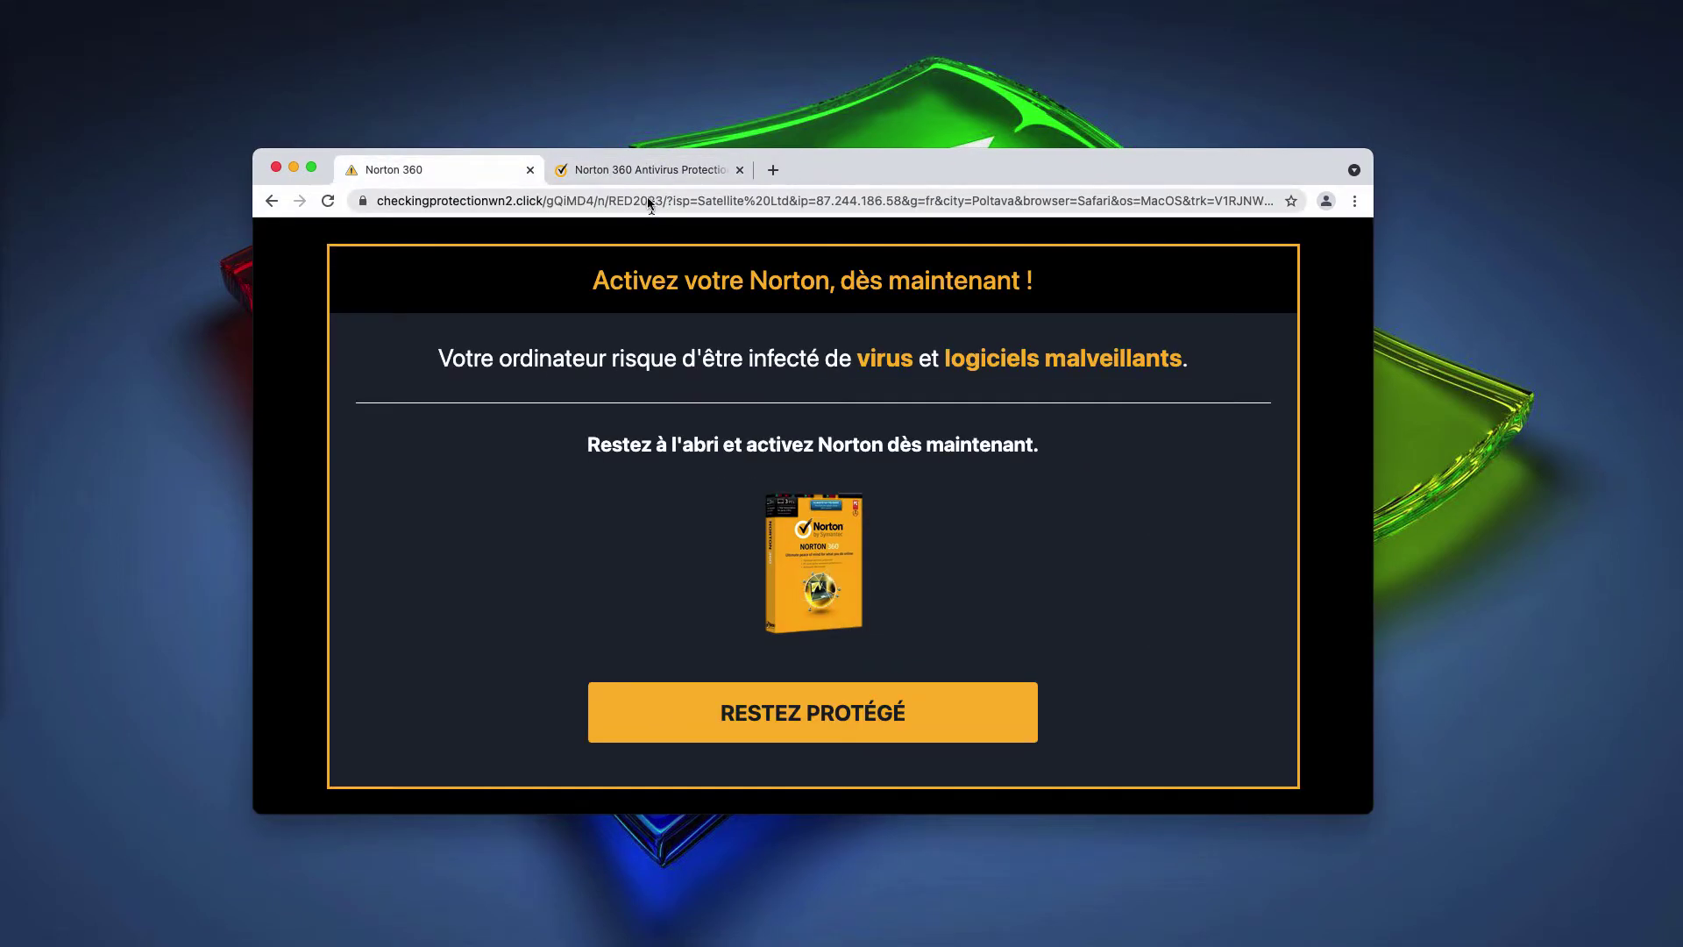
{"action": "left_click", "coordinate": [637, 173]}
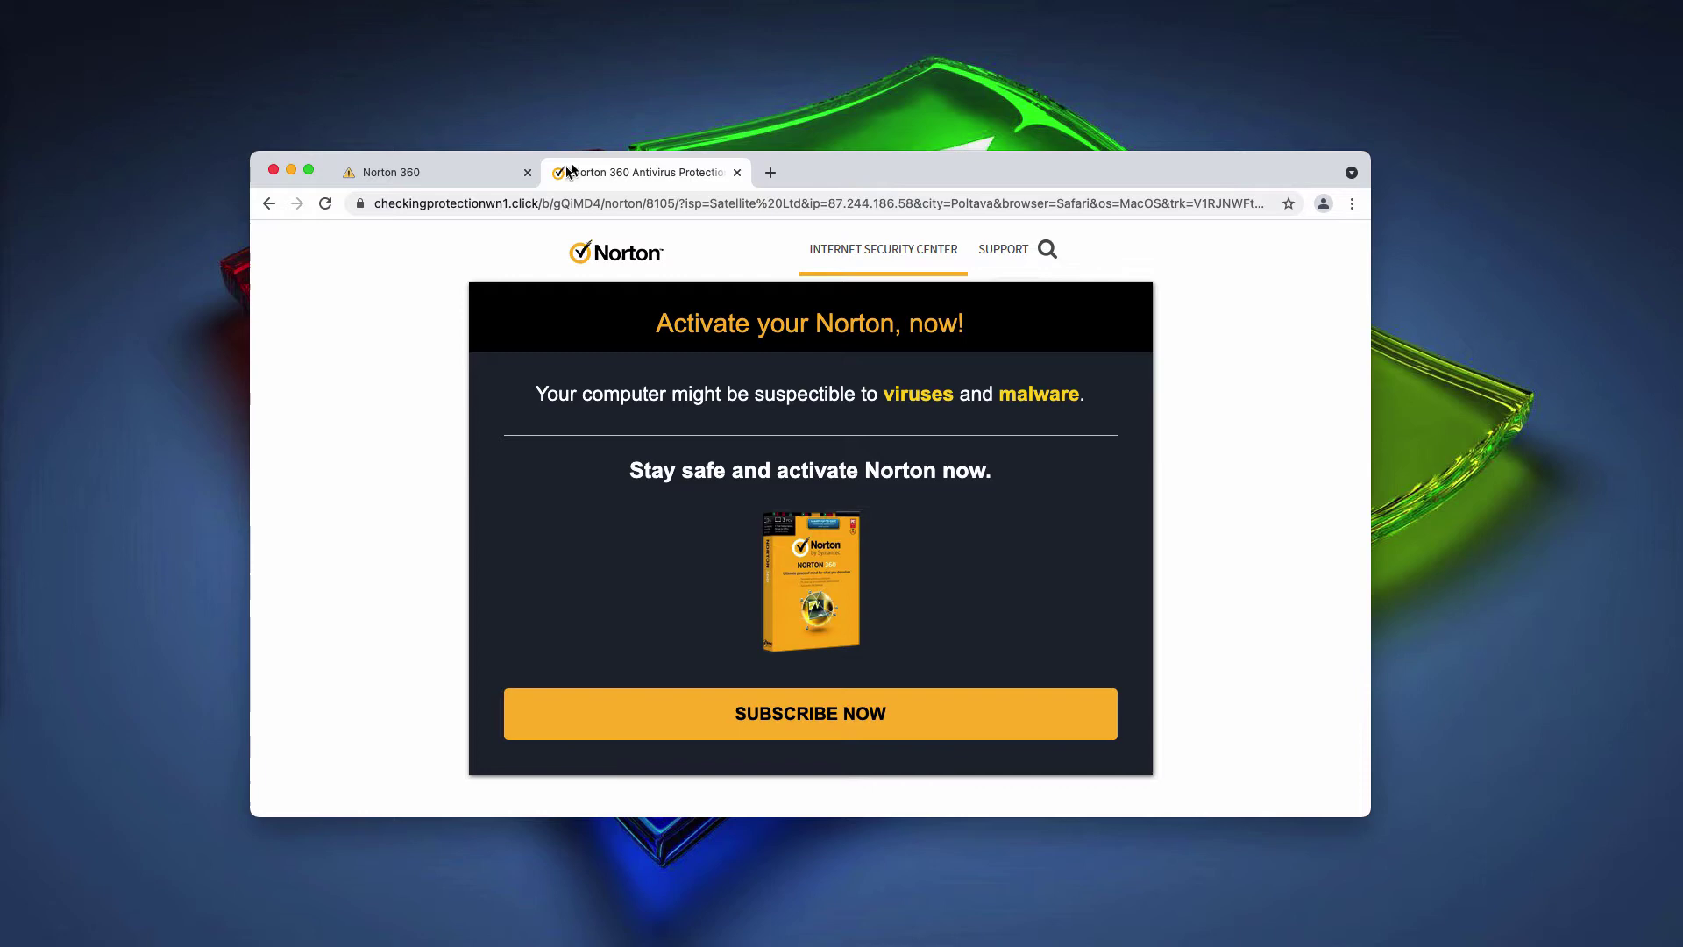
{"action": "left_click", "coordinate": [457, 176]}
{"action": "left_click", "coordinate": [625, 174]}
{"action": "left_click", "coordinate": [462, 175]}
{"action": "left_click", "coordinate": [629, 174]}
{"action": "left_click", "coordinate": [462, 171]}
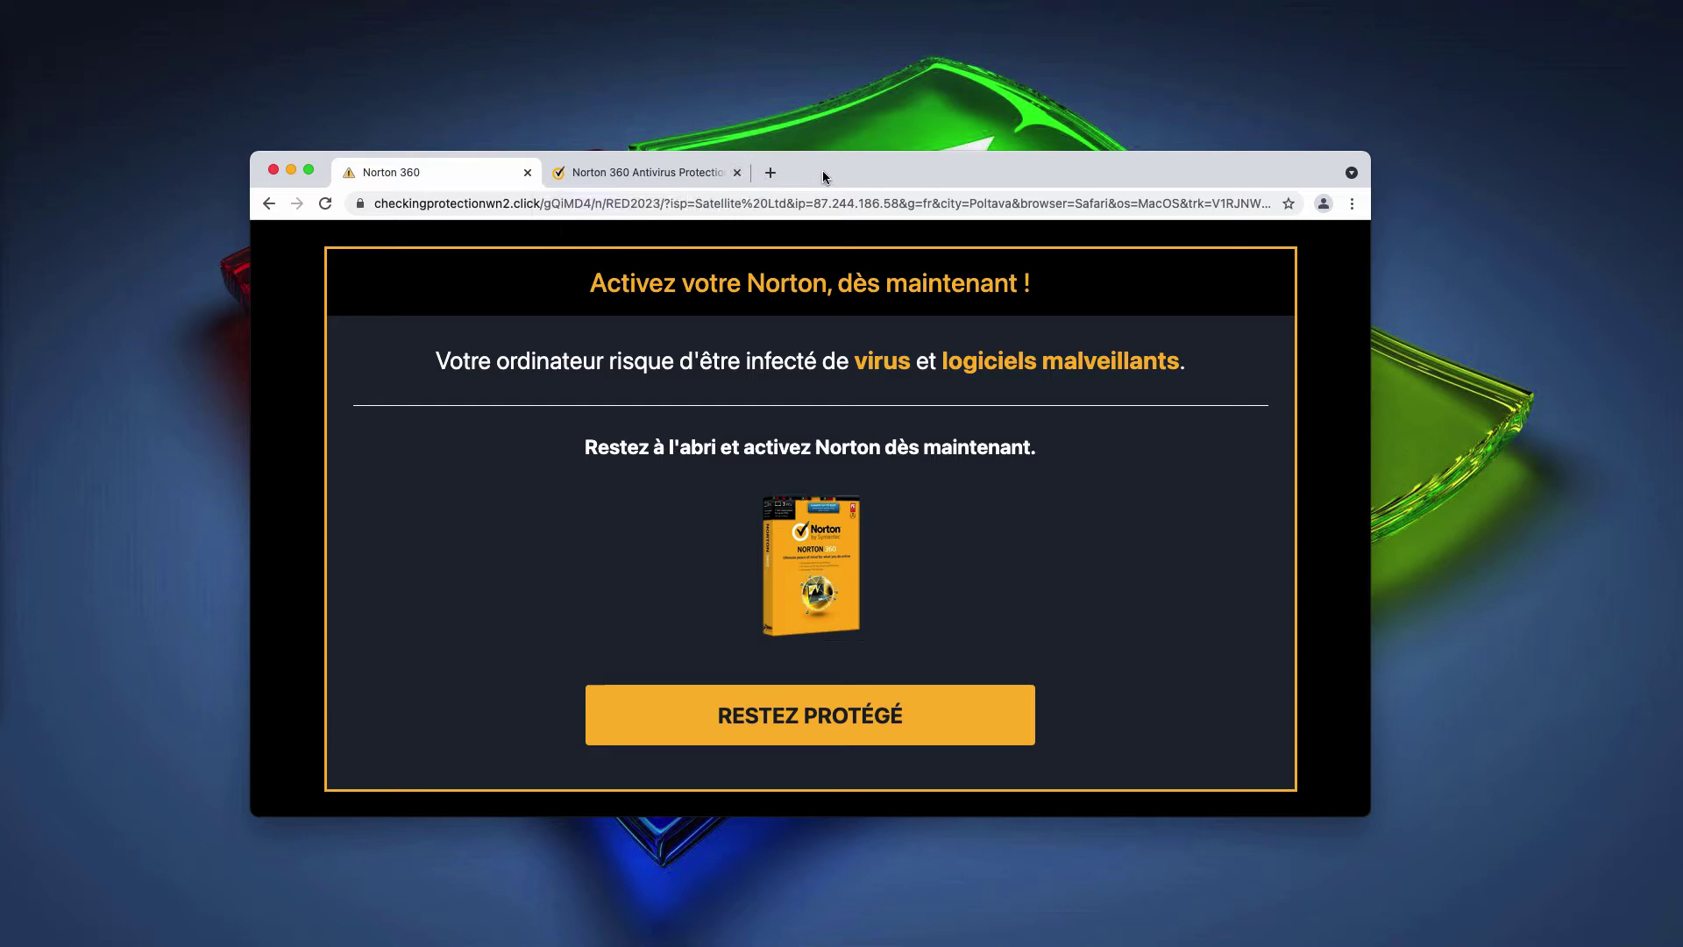
{"action": "left_click_drag", "start_coordinate": [822, 172], "coordinate": [826, 183]}
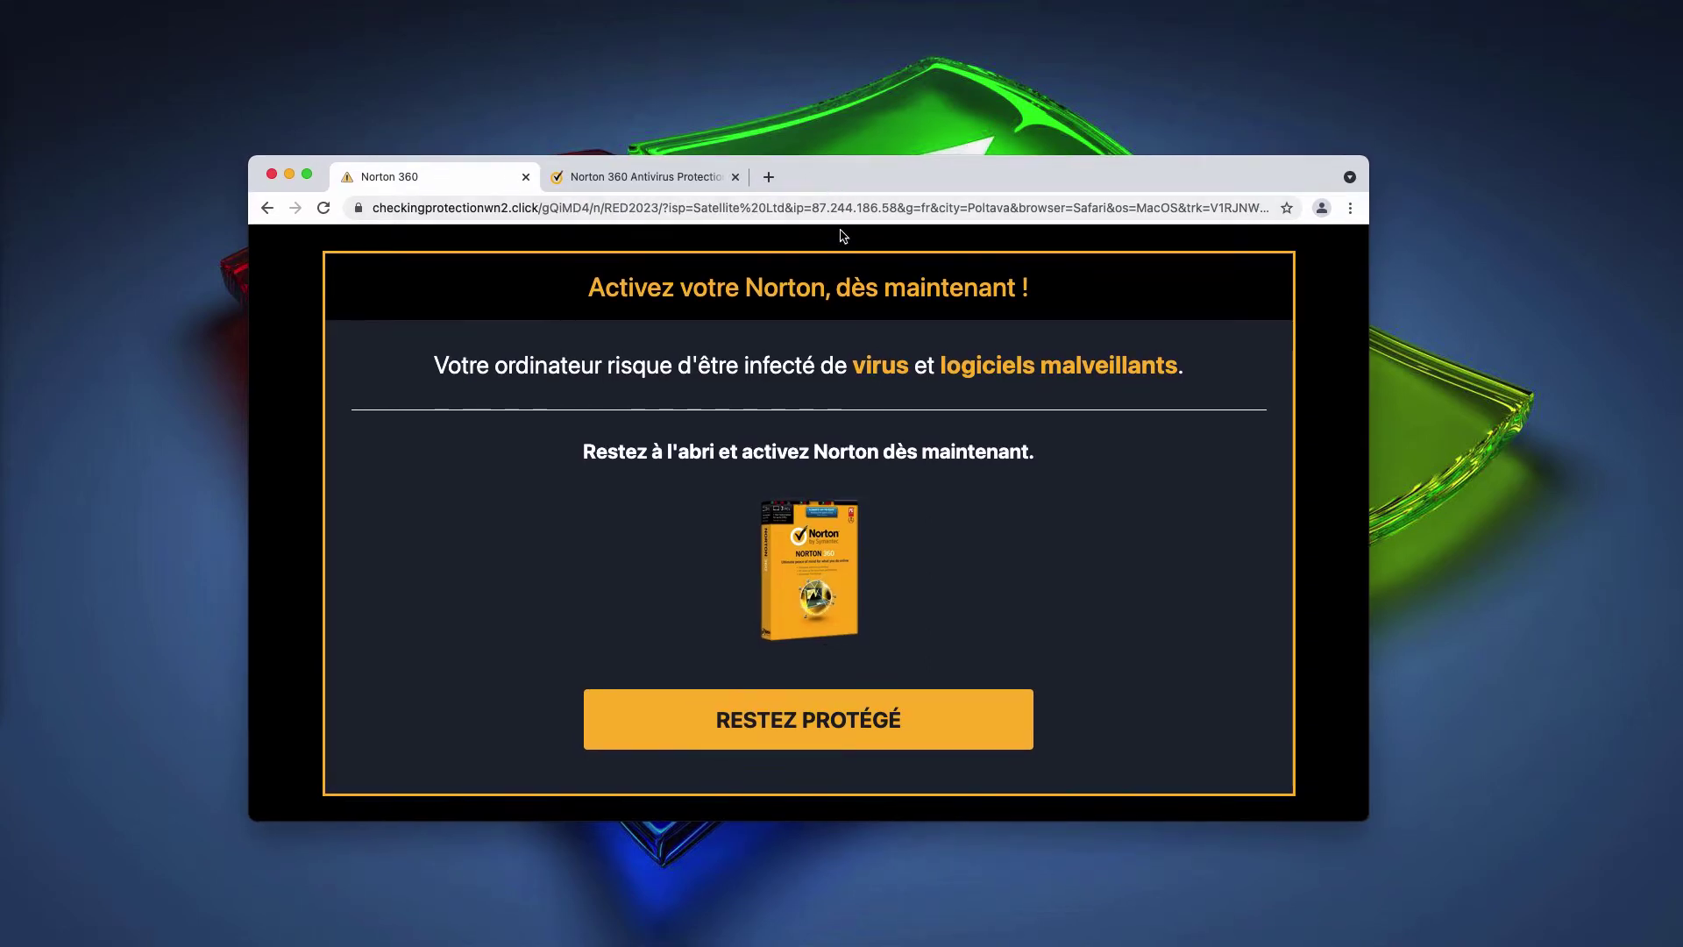
{"action": "left_click_drag", "start_coordinate": [832, 185], "coordinate": [832, 185]}
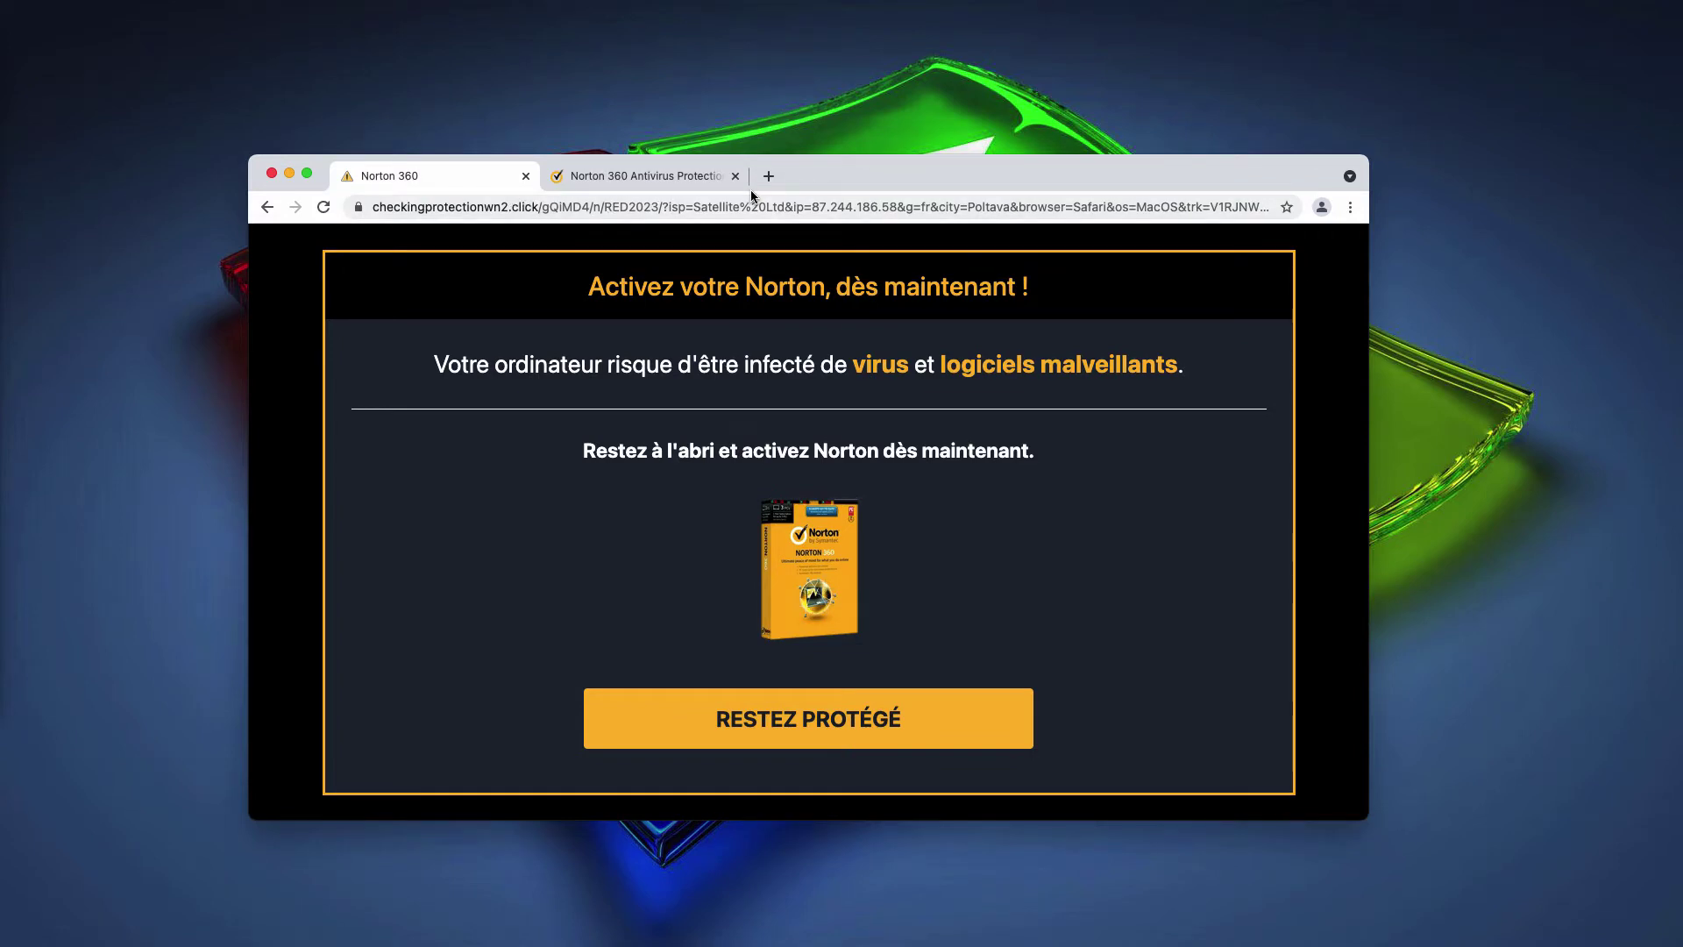
Highlight the checkingprotectionwn2.click domain in the address bar, then switch to the English checkingprotectionwn1.click tab.
{"action": "left_click", "coordinate": [642, 176]}
{"action": "left_click", "coordinate": [454, 182]}
{"action": "left_click_drag", "start_coordinate": [374, 213], "coordinate": [538, 207]}
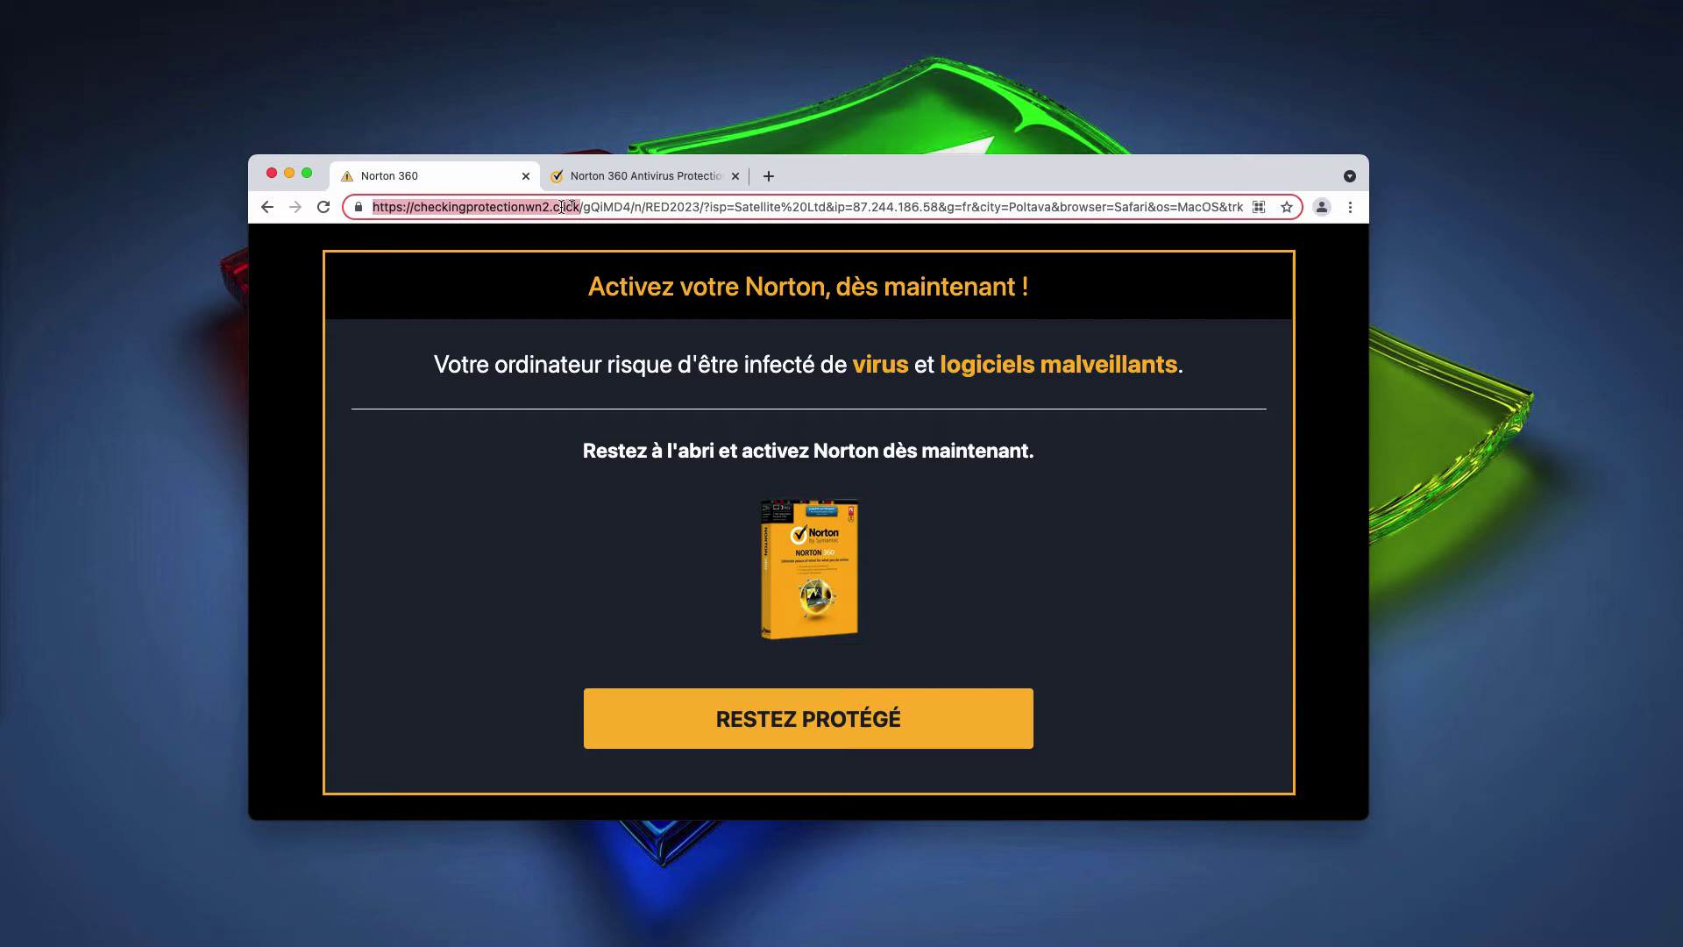
{"action": "left_click", "coordinate": [617, 208]}
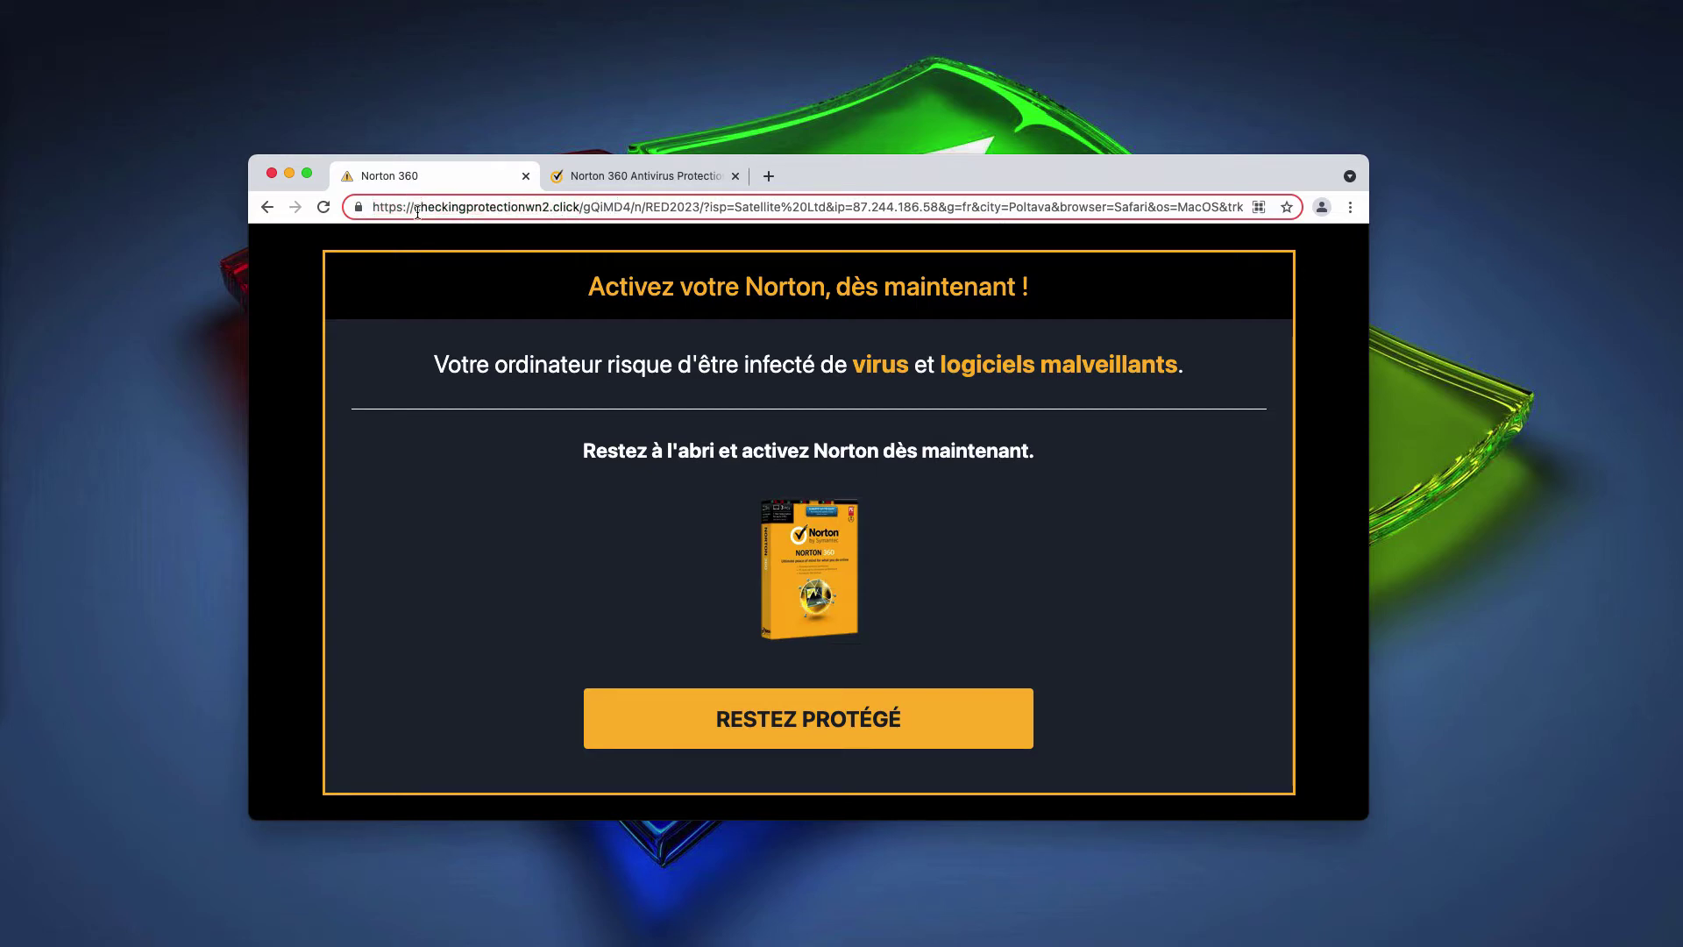
{"action": "left_click", "coordinate": [496, 208]}
{"action": "left_click_drag", "start_coordinate": [579, 208], "coordinate": [415, 204]}
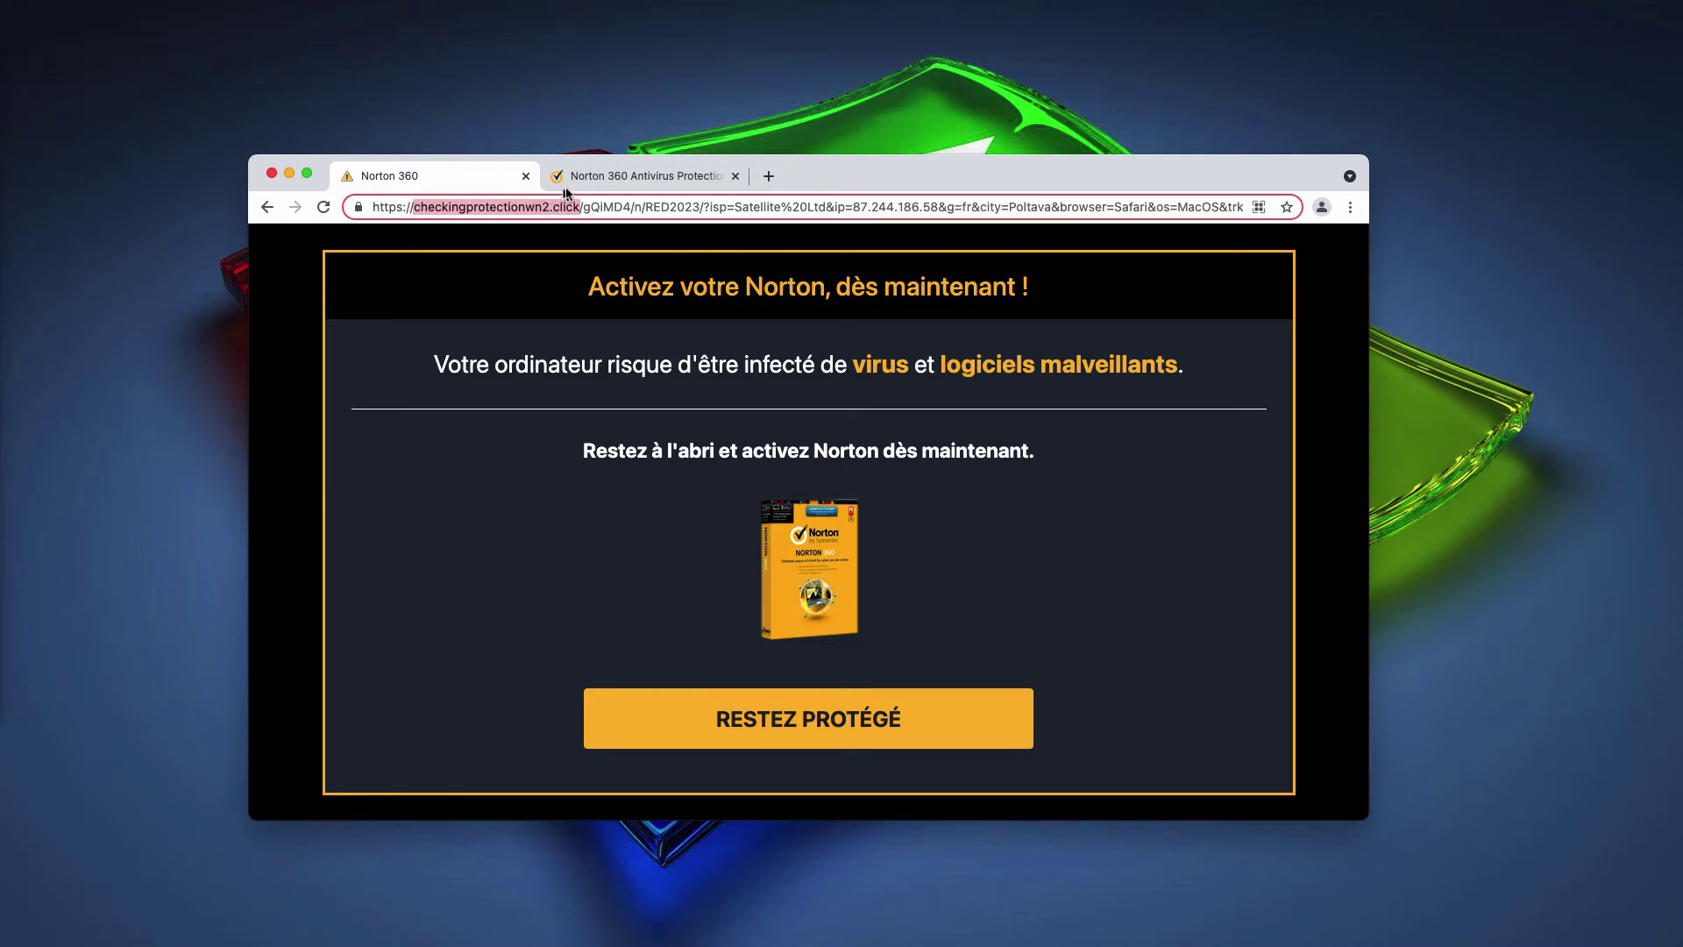
{"action": "left_click", "coordinate": [603, 173]}
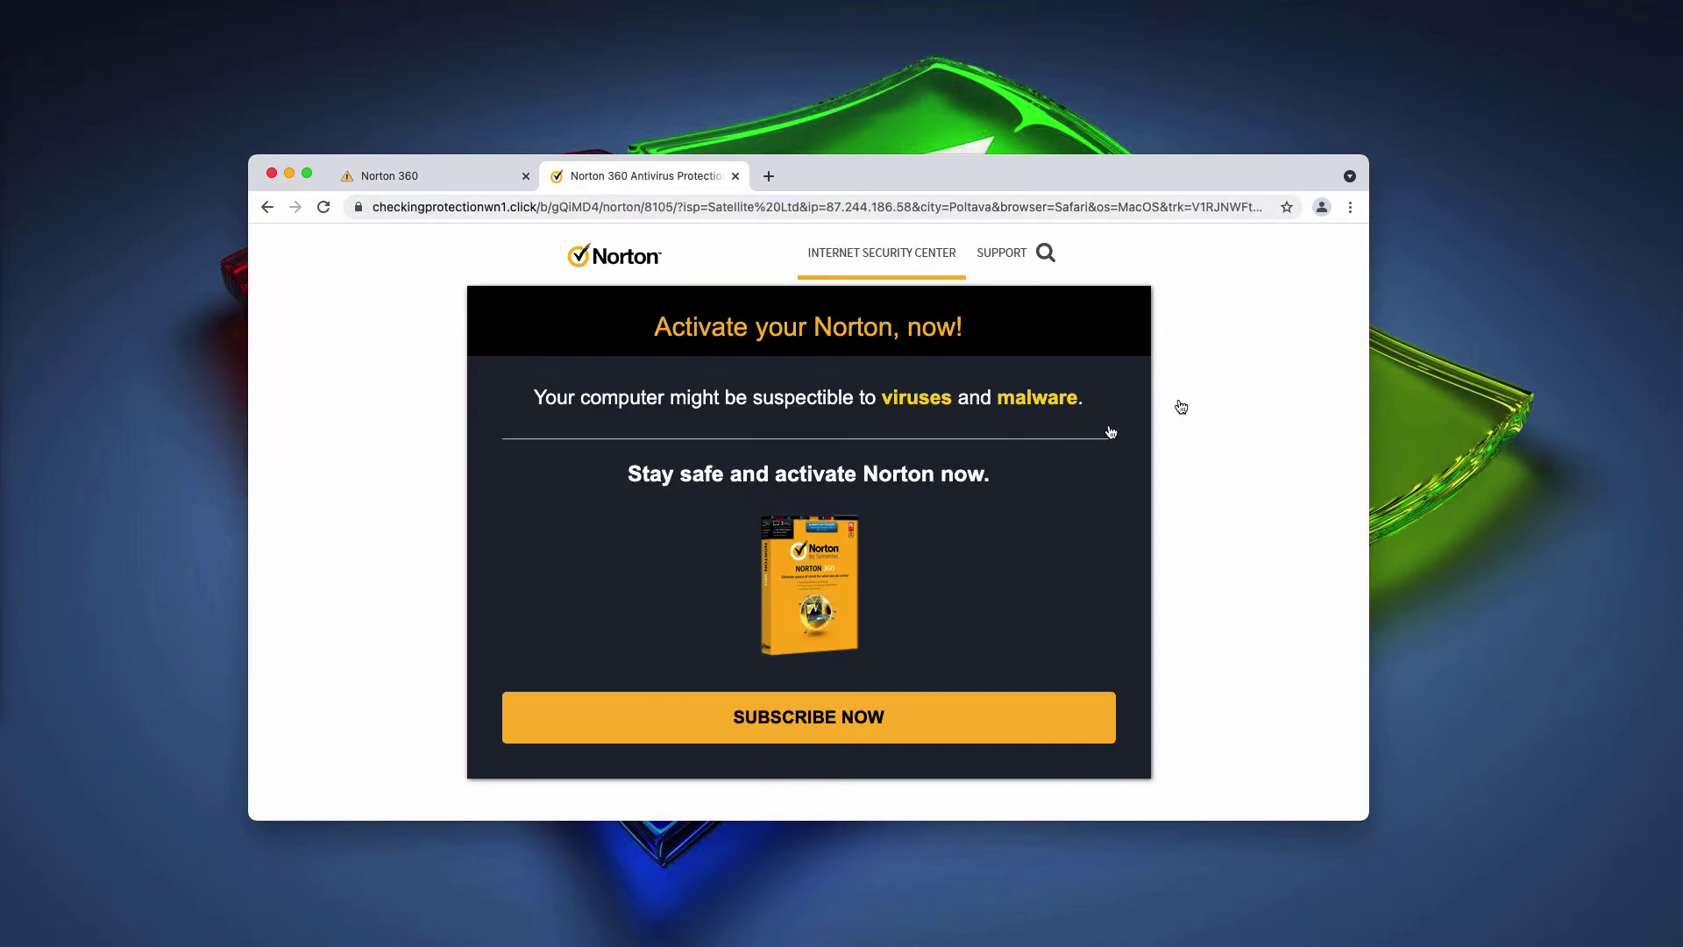
{"action": "left_click", "coordinate": [1246, 350]}
{"action": "left_click", "coordinate": [650, 176]}
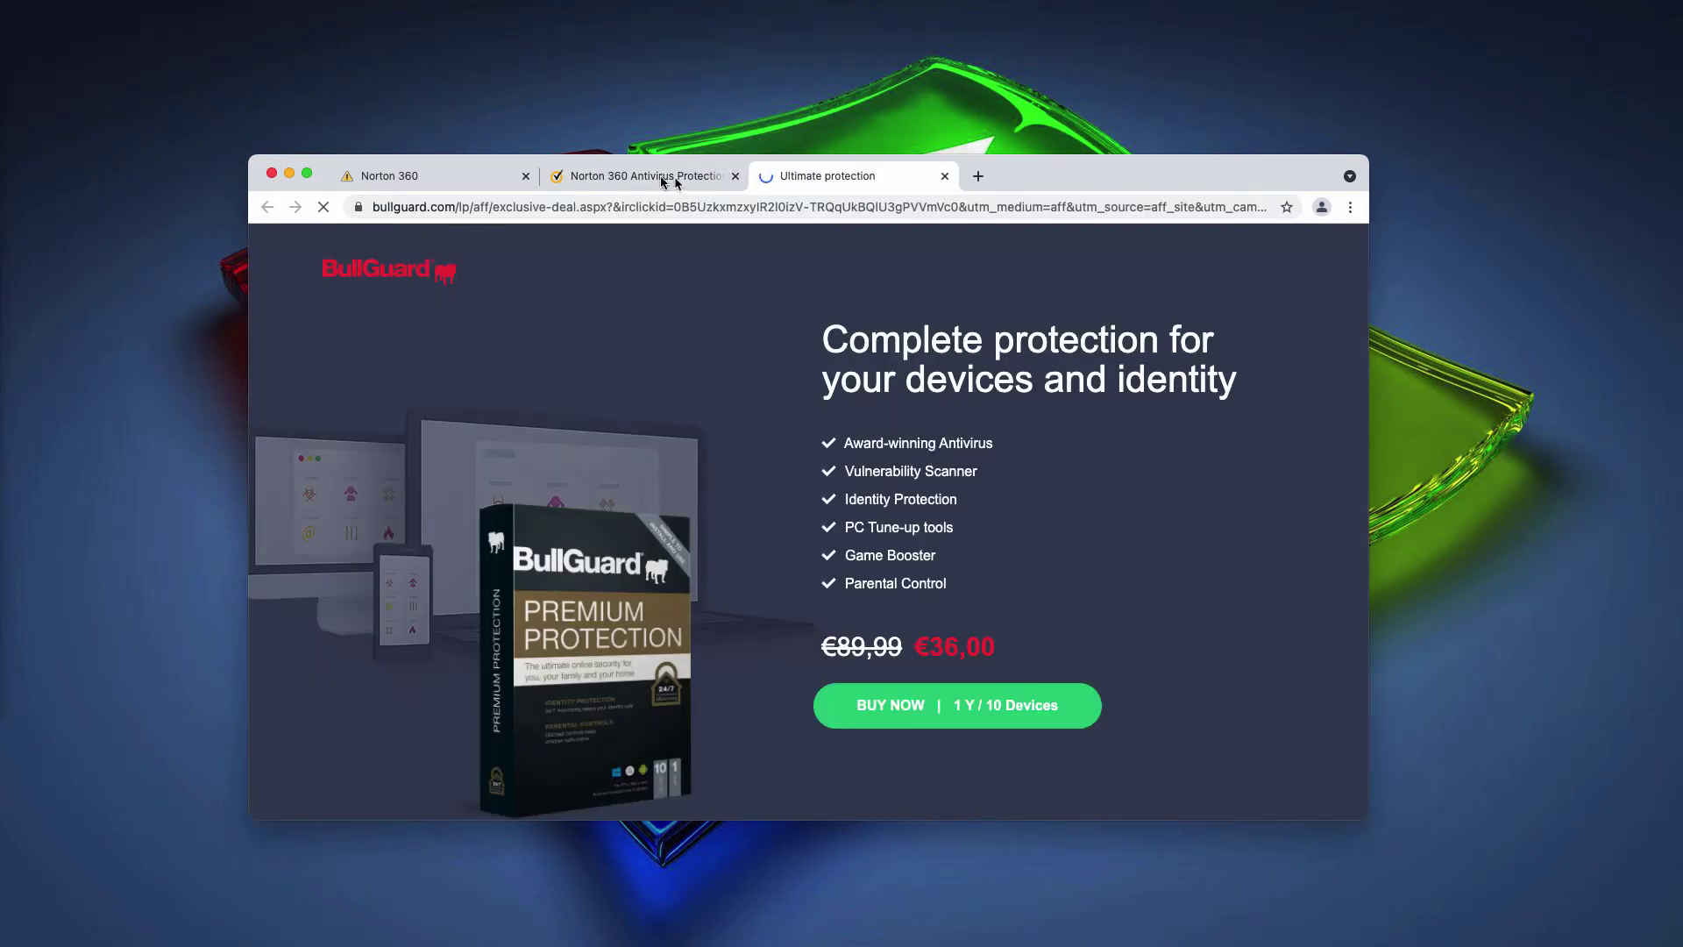
{"action": "left_click", "coordinate": [647, 178]}
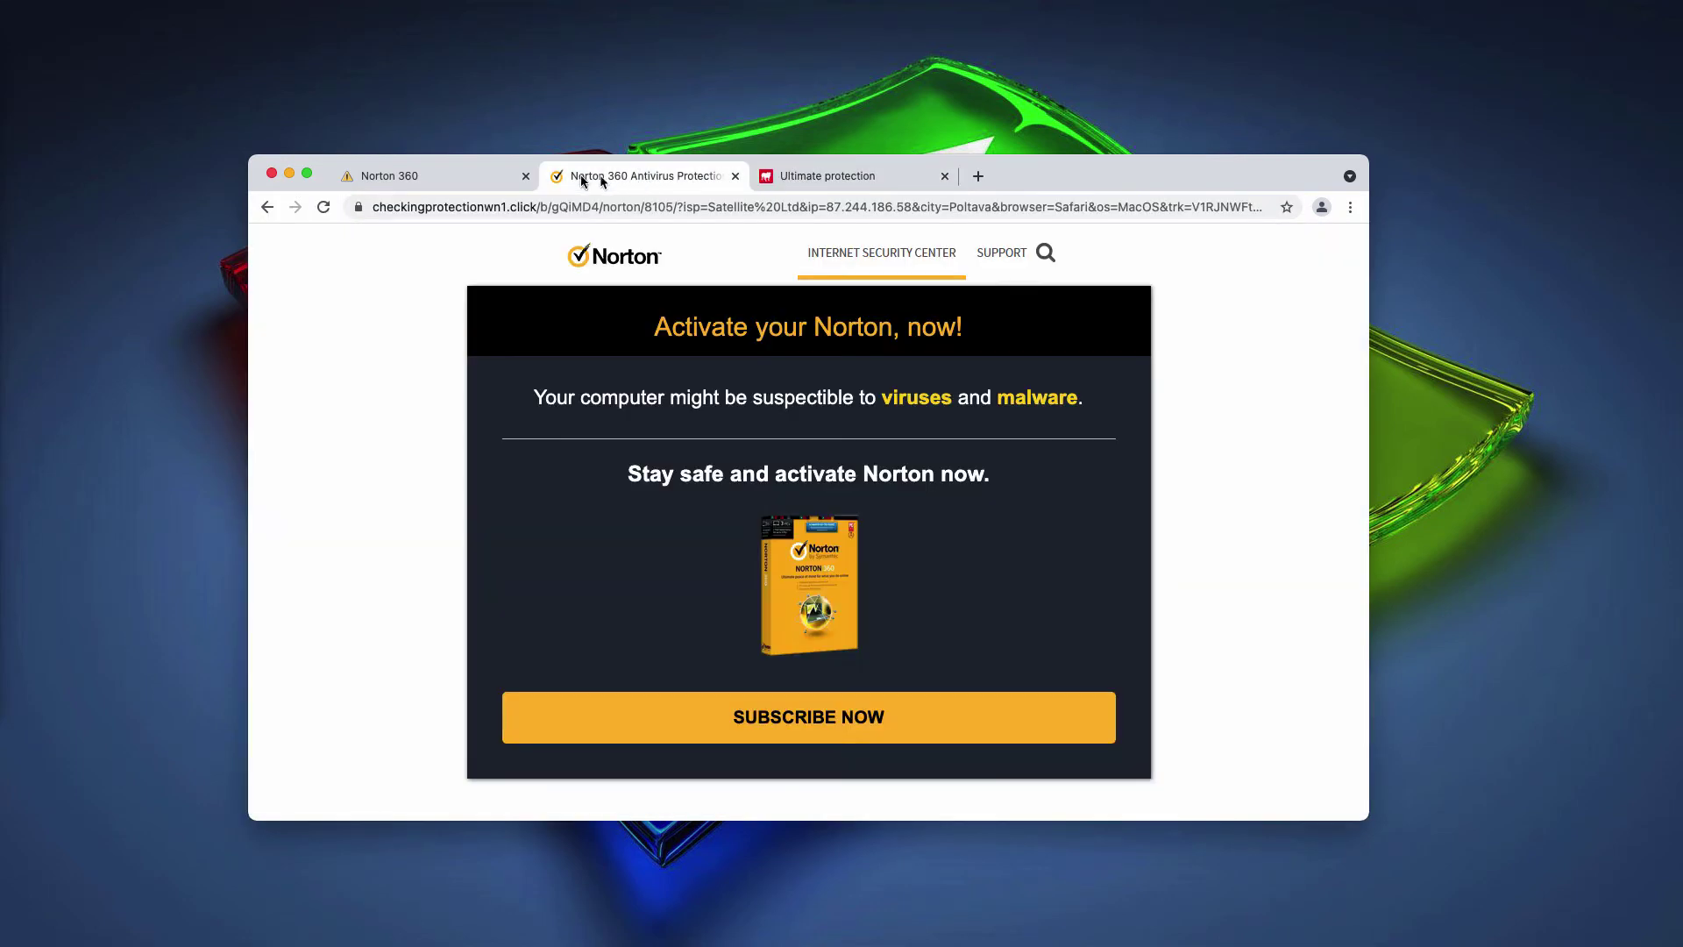
{"action": "left_click", "coordinate": [946, 177]}
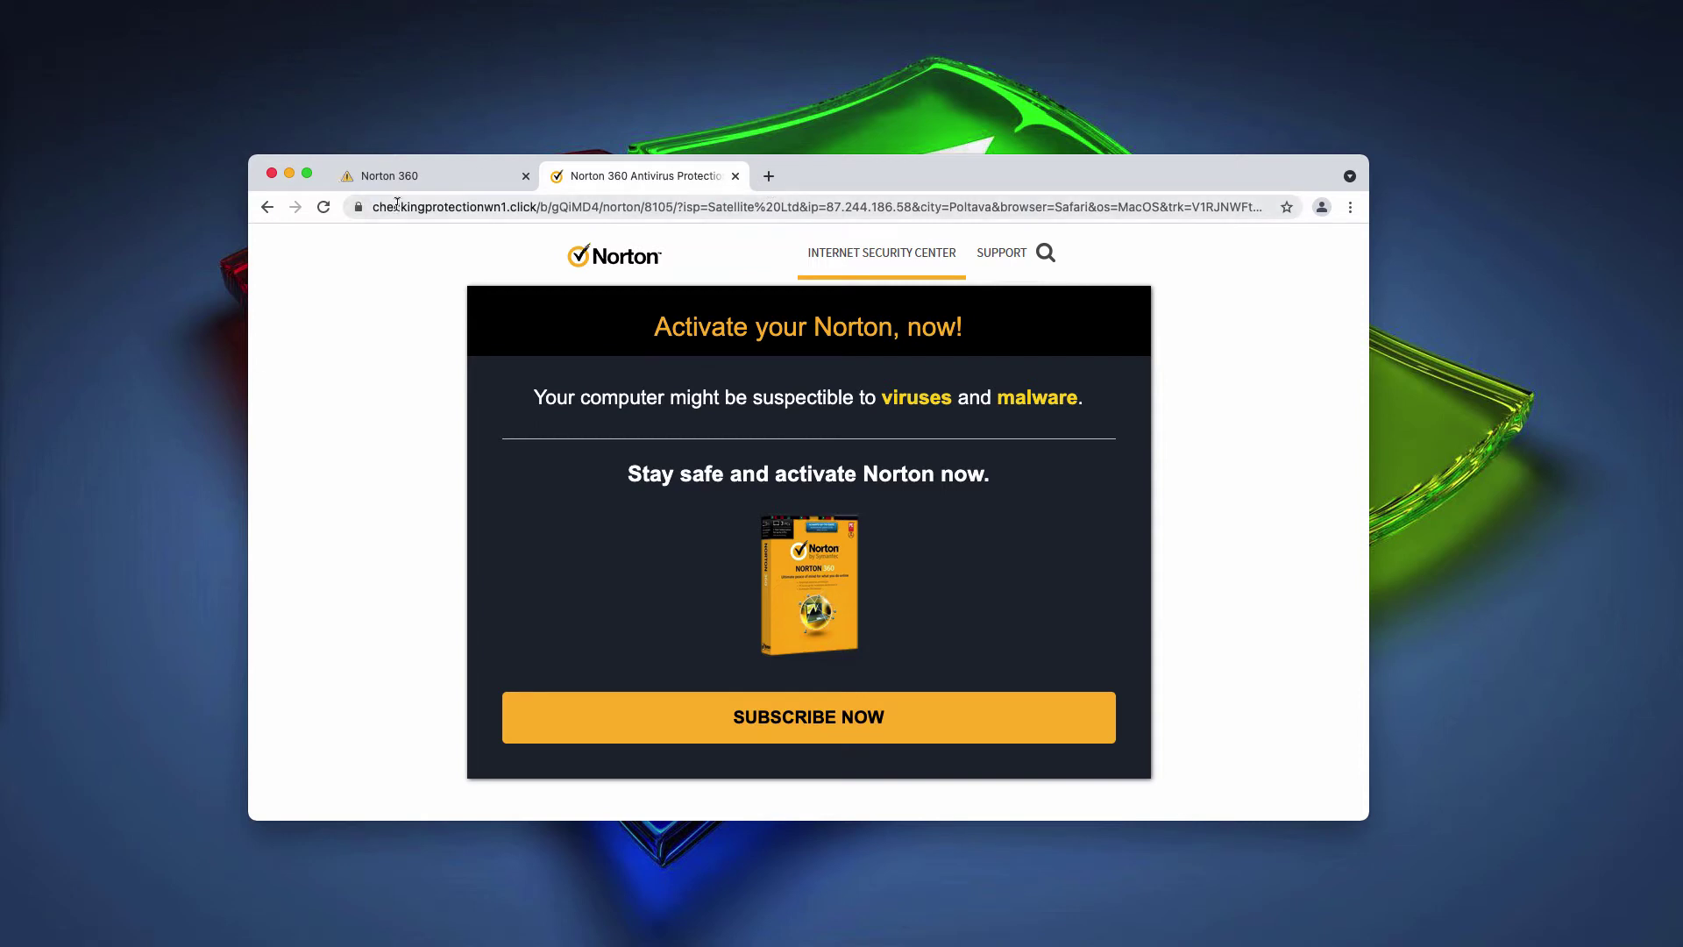
{"action": "left_click", "coordinate": [526, 177]}
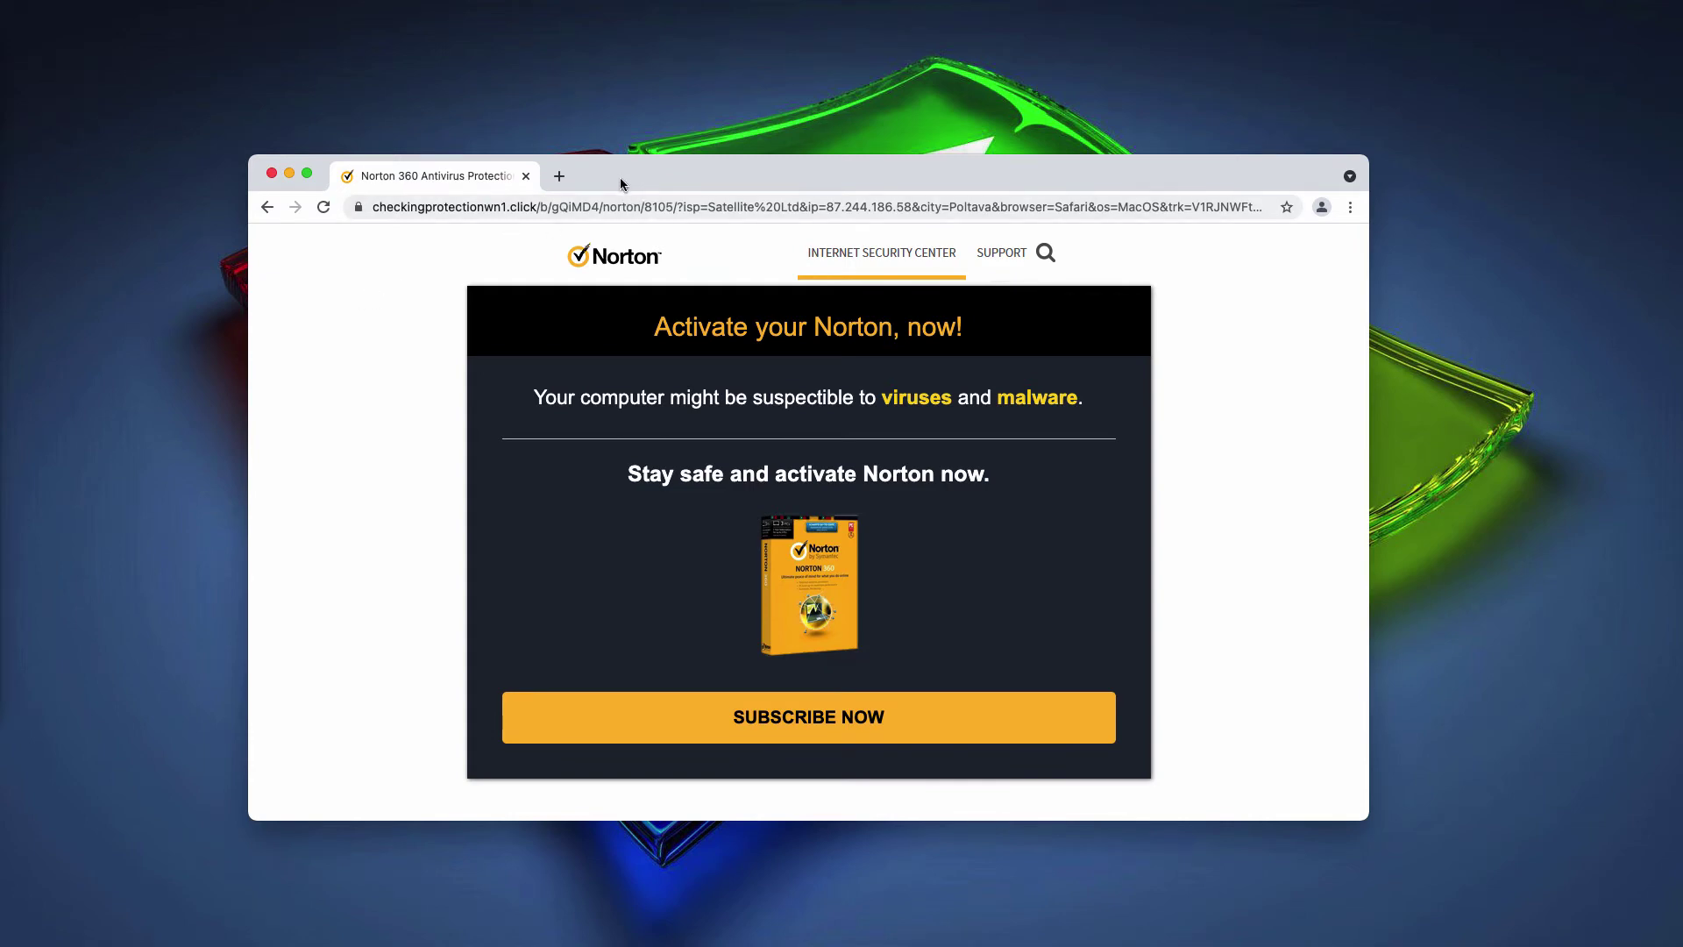
{"action": "left_click_drag", "start_coordinate": [637, 181], "coordinate": [616, 181]}
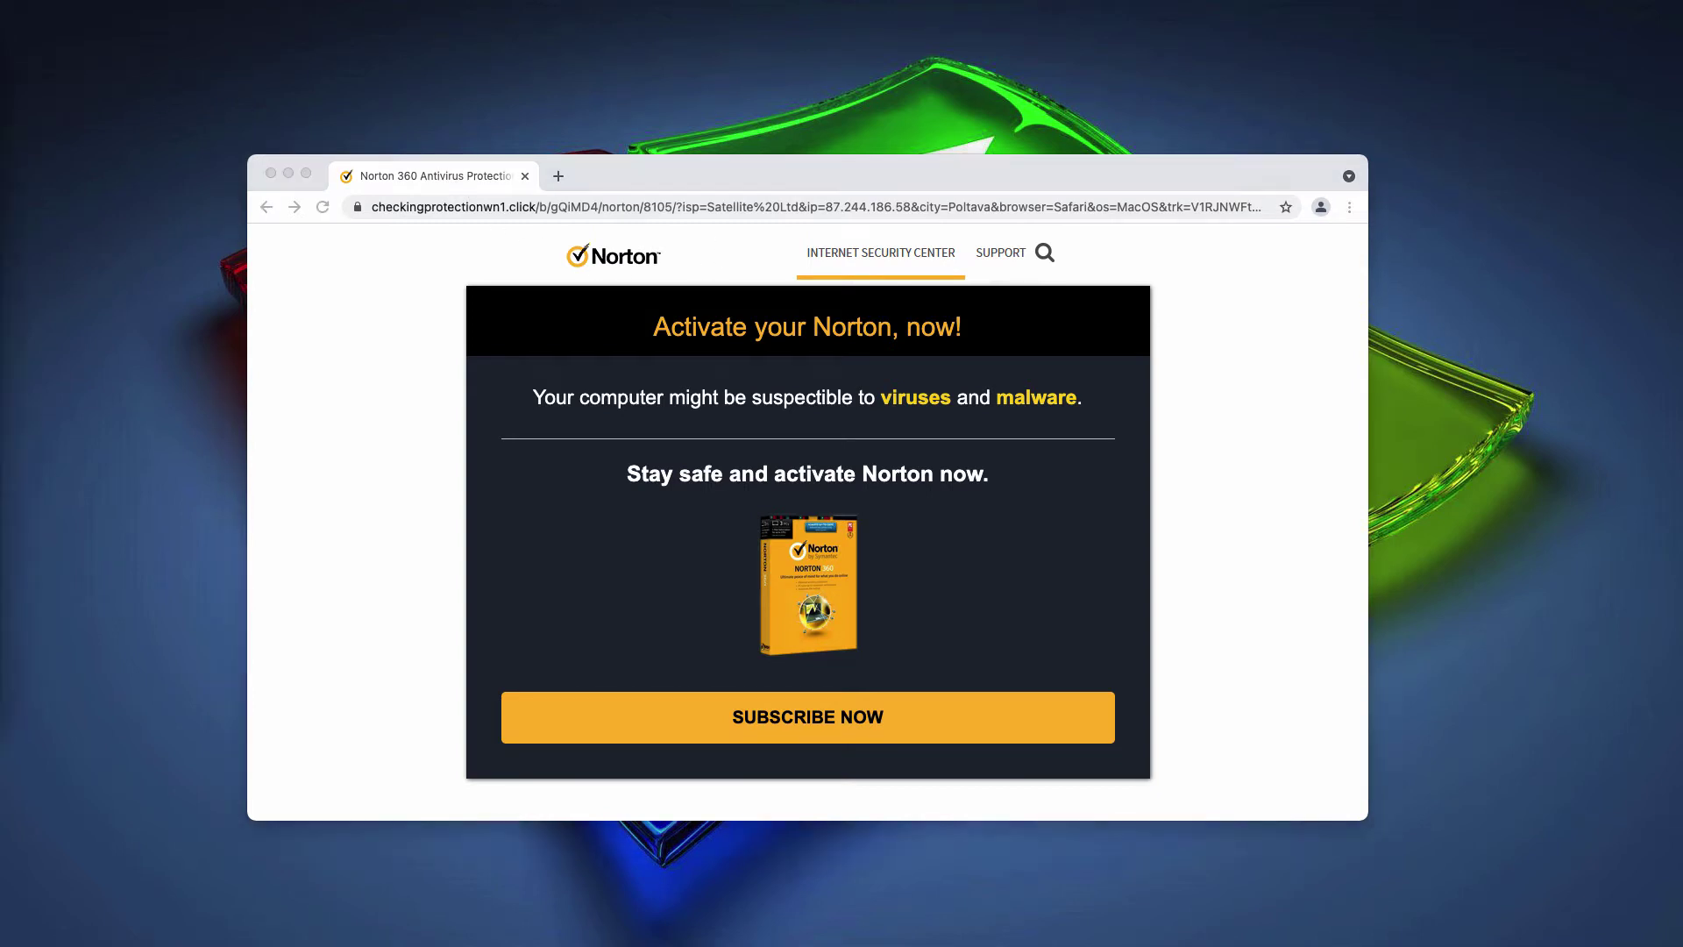
Open Extensions via More Tools and review Google Docs Offline plus the Docs, Sheets and Slides apps.
{"action": "left_click", "coordinate": [1349, 207]}
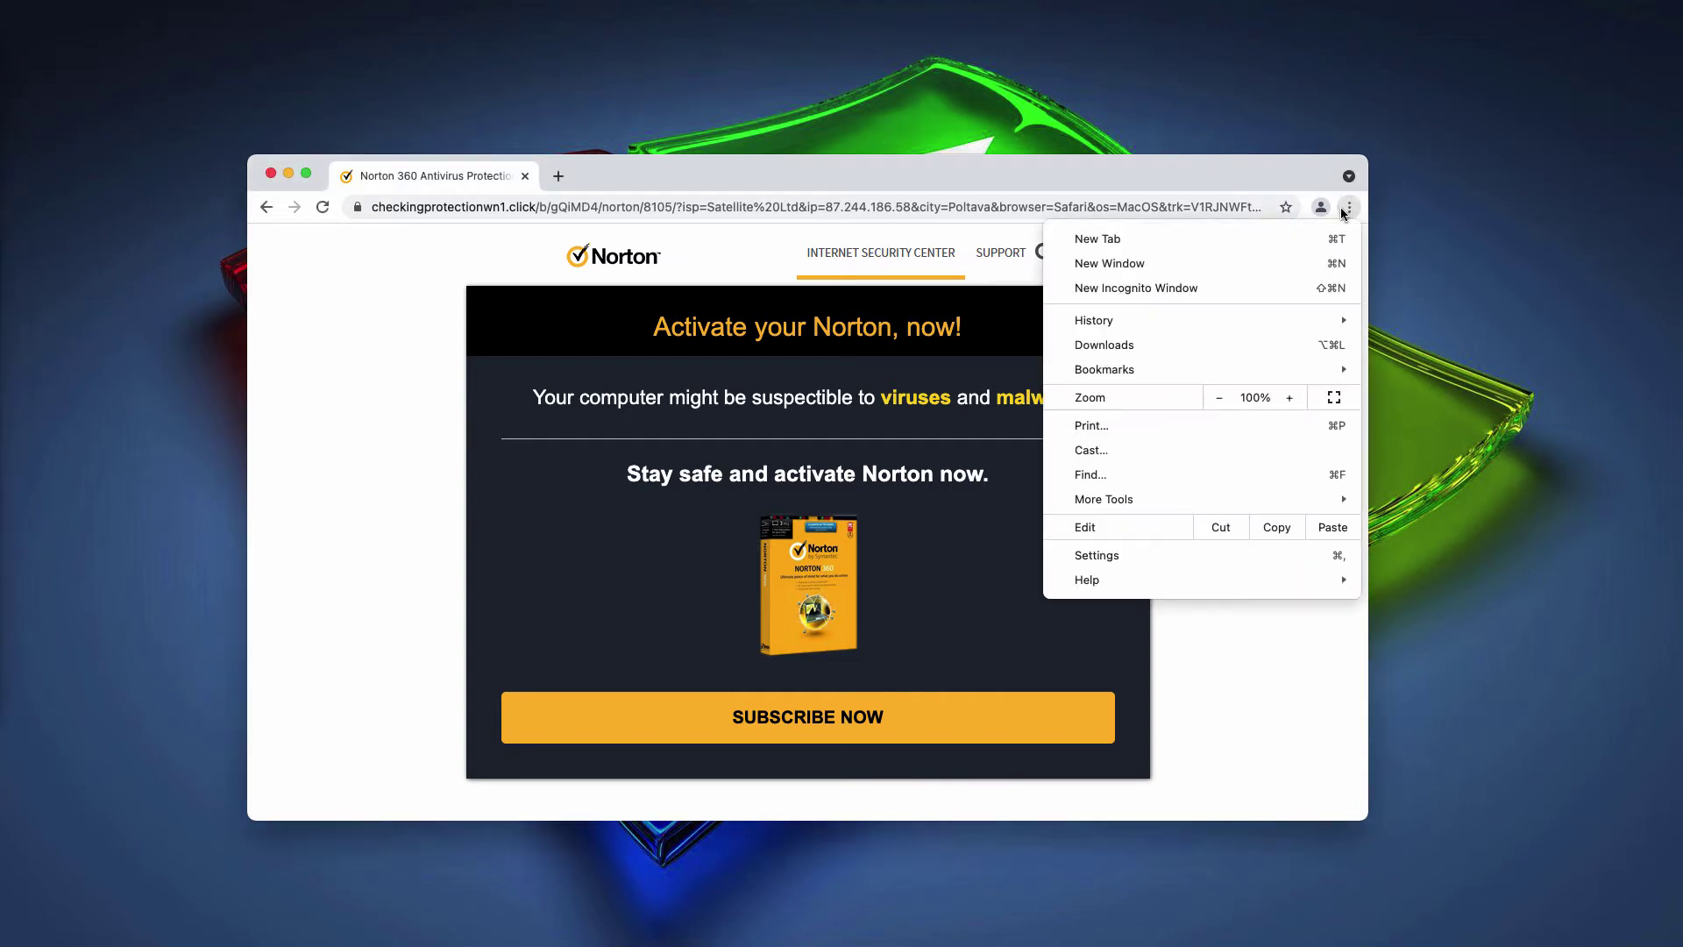
{"action": "mouse_move", "coordinate": [1164, 491]}
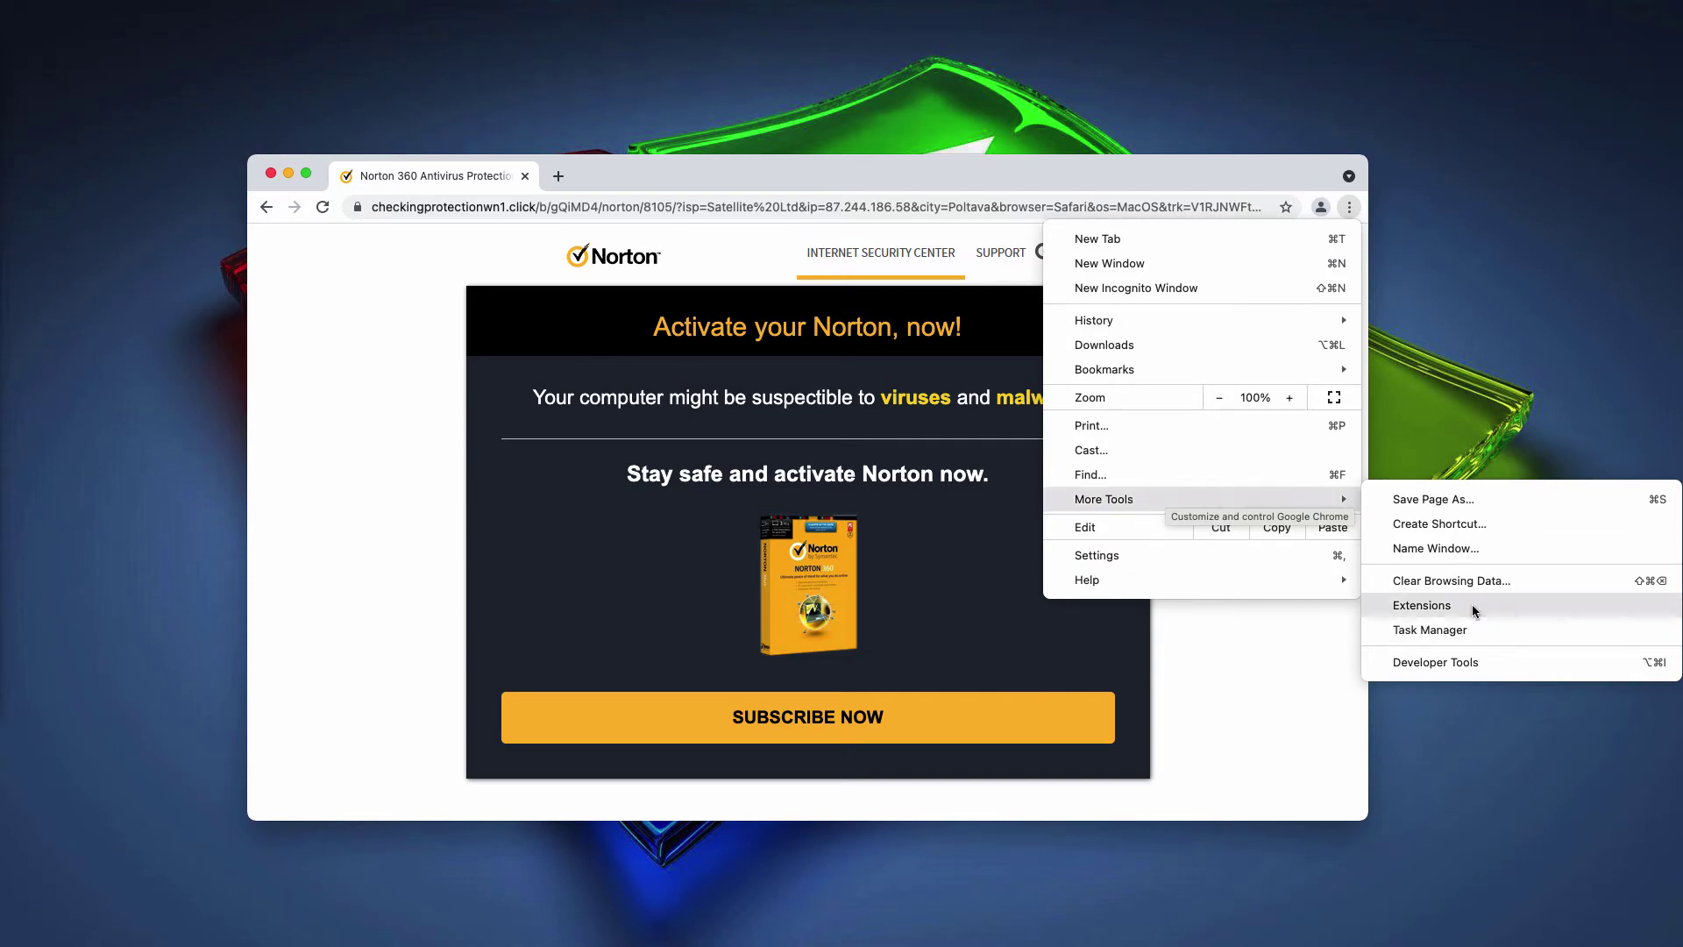
{"action": "left_click", "coordinate": [1422, 605]}
{"action": "scroll", "coordinate": [895, 436], "scroll_direction": "down", "scroll_amount": 5}
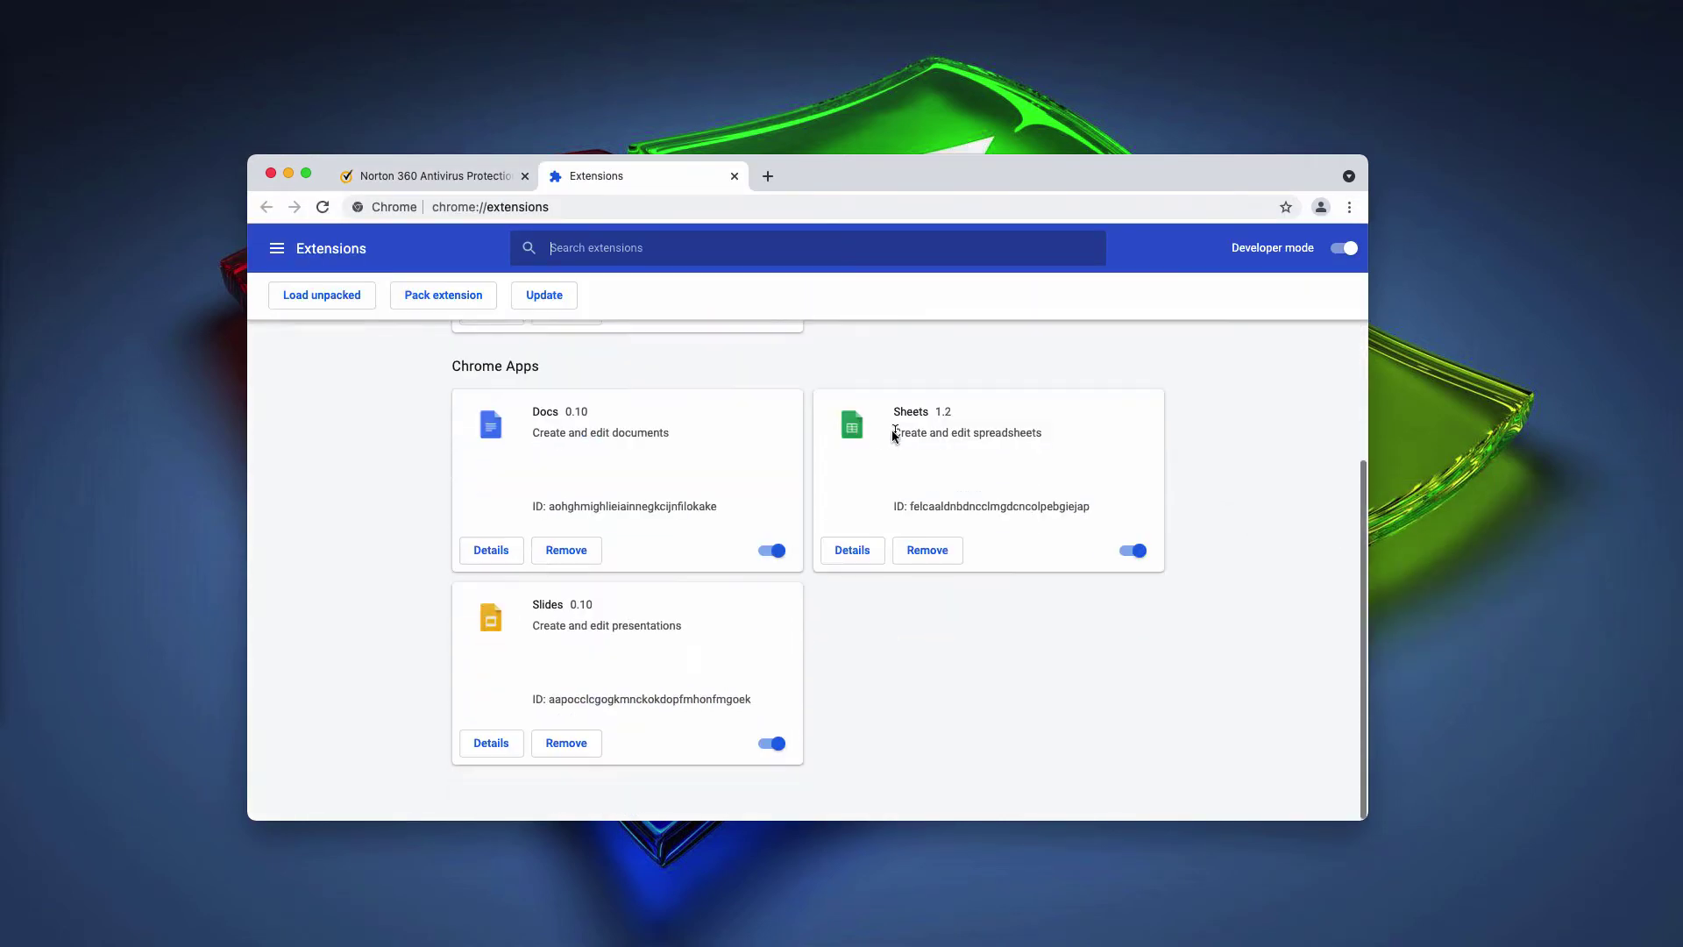
{"action": "scroll", "coordinate": [877, 436], "scroll_direction": "up", "scroll_amount": 5}
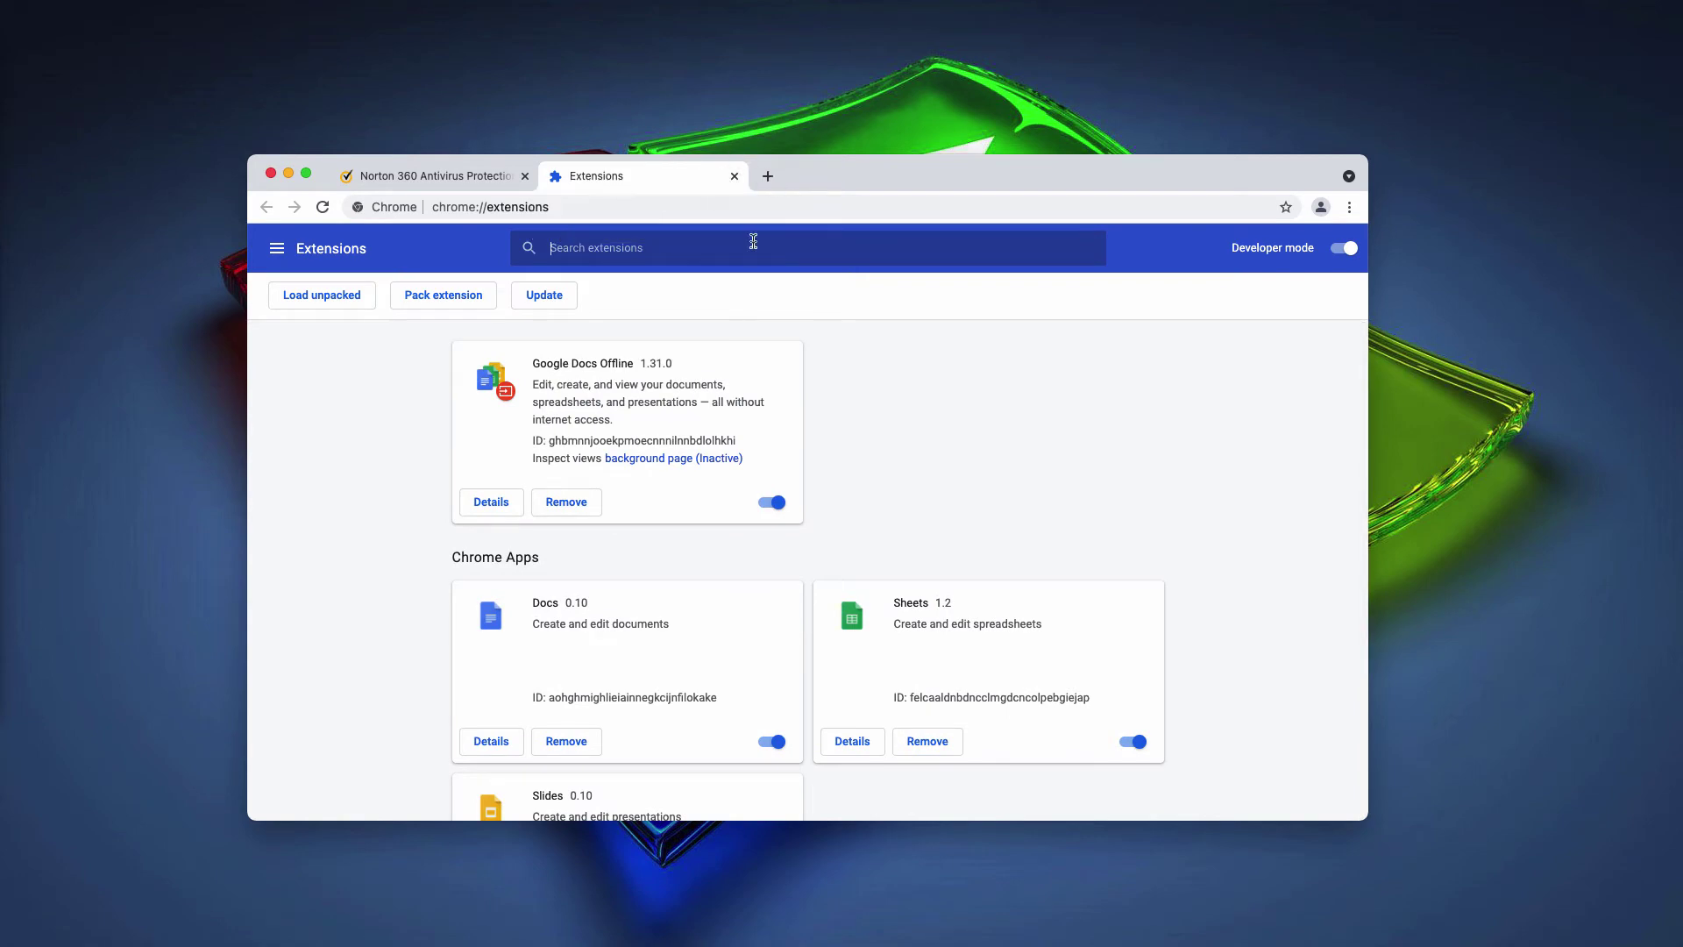
Close the Extensions tab, load combocleaner.com in a new tab, and close the Norton scam tab.
{"action": "left_click", "coordinate": [734, 179]}
{"action": "left_click", "coordinate": [556, 178]}
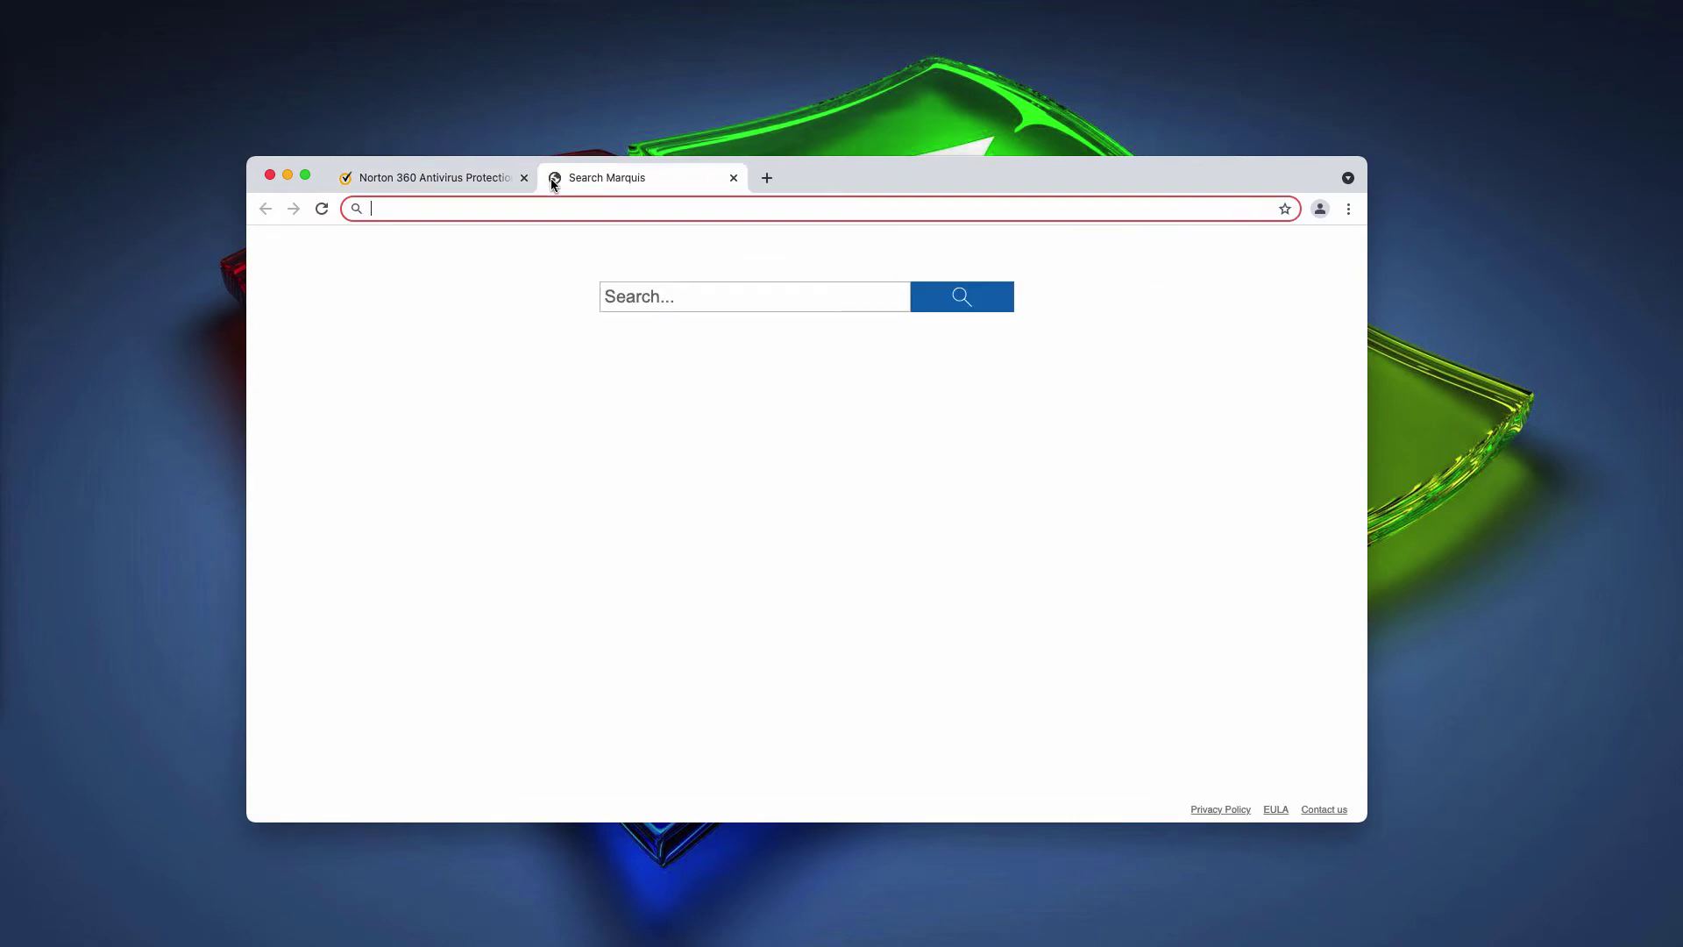
{"action": "type", "text": "c"}
{"action": "key", "text": "Return"}
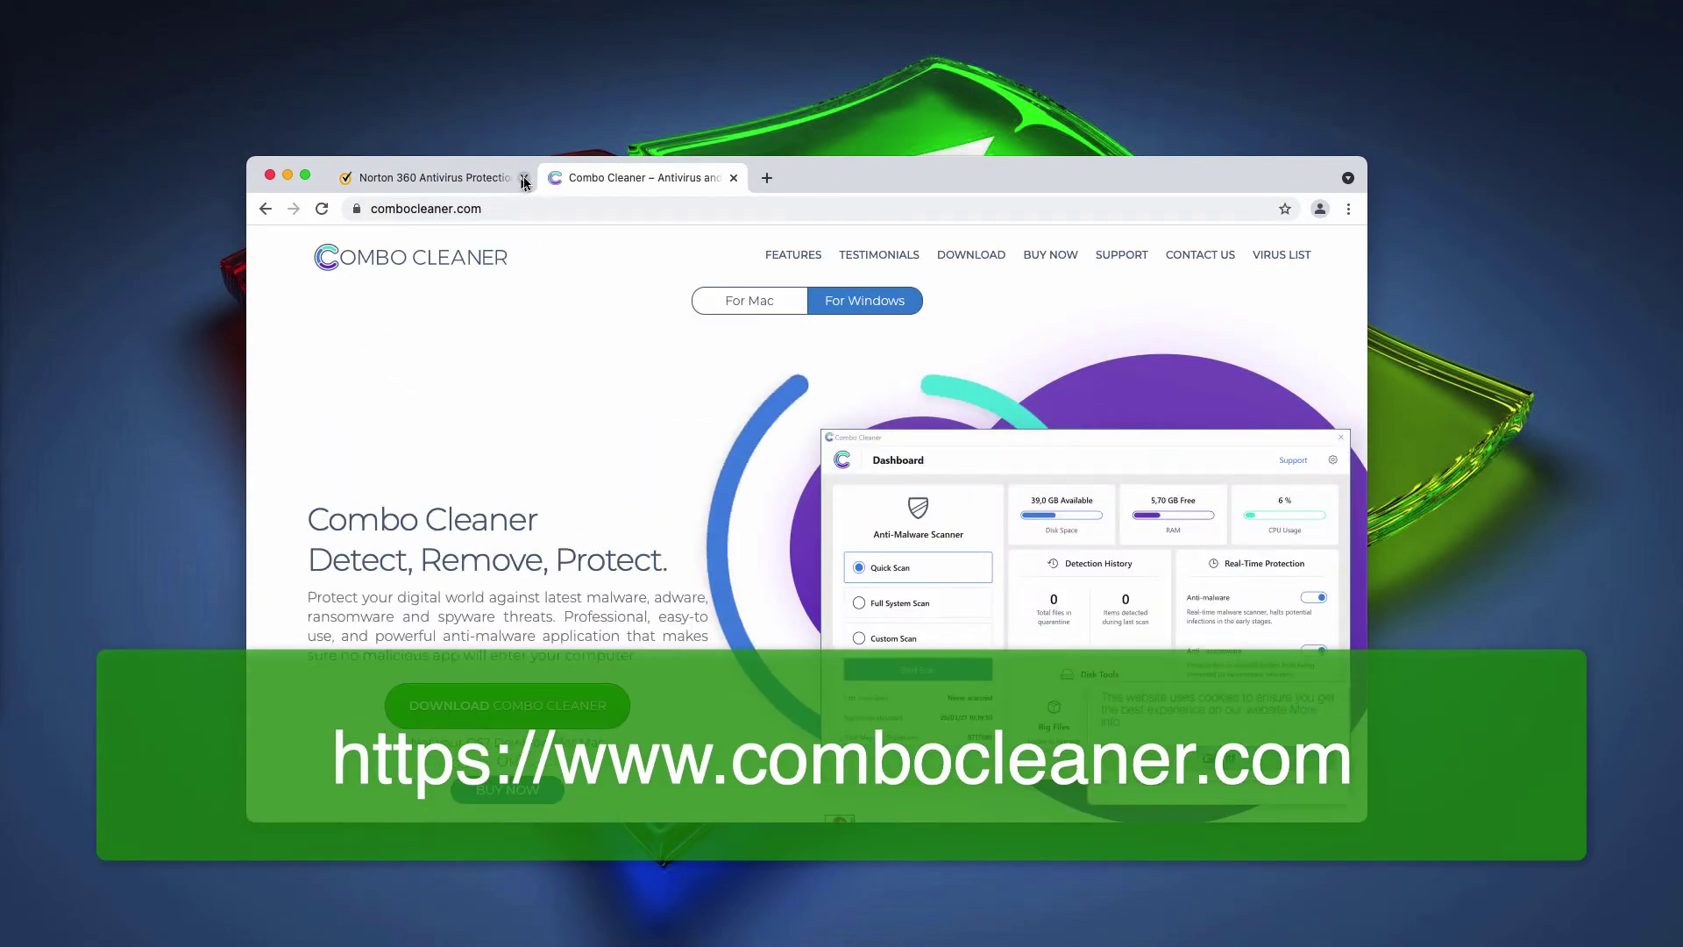
{"action": "left_click", "coordinate": [524, 178]}
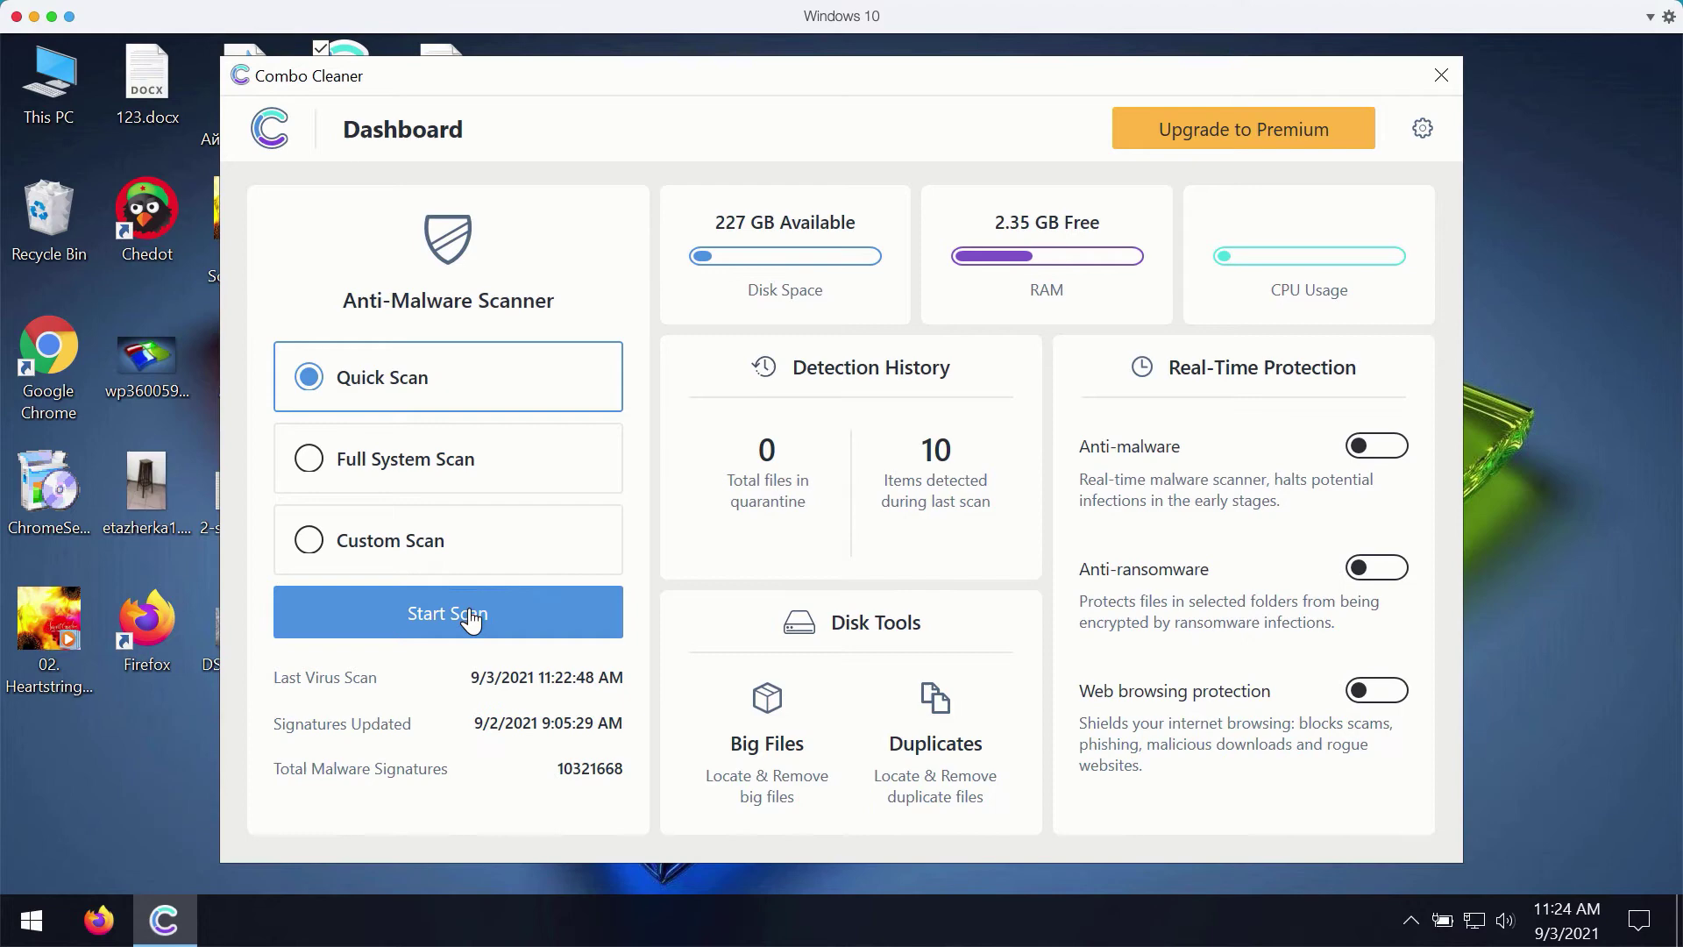
Start a Quick Scan from the Combo Cleaner Dashboard.
{"action": "left_click", "coordinate": [471, 619]}
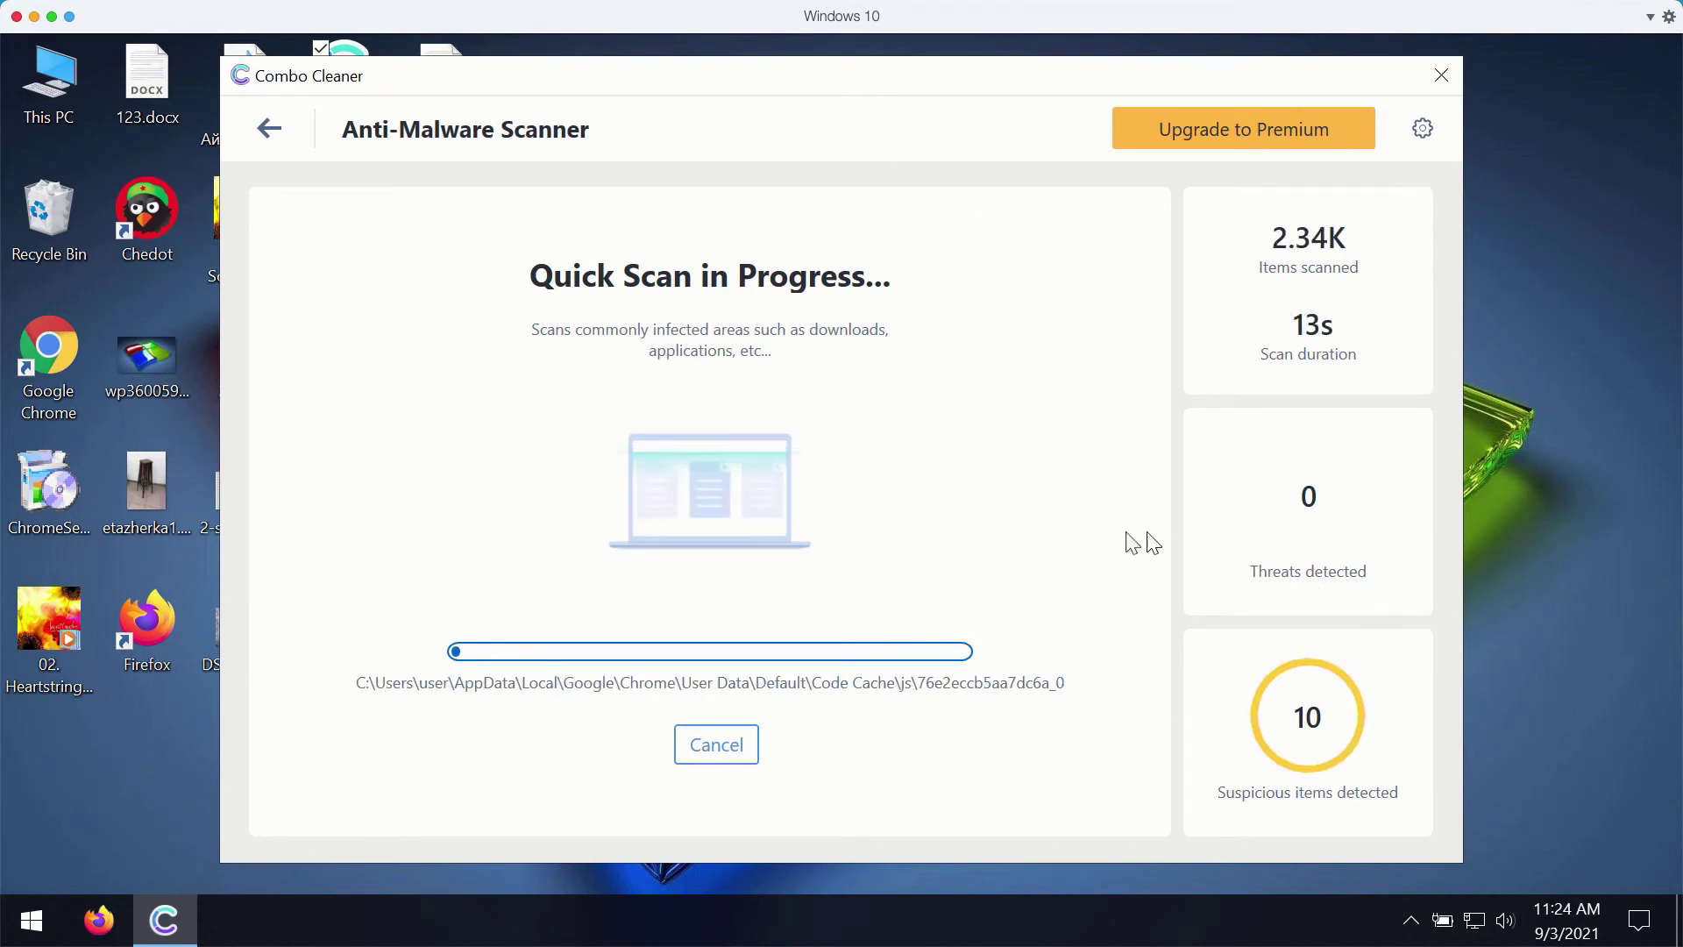
Look over the Anti-Ransomware settings, then go back to the Dashboard while the scan continues.
{"action": "left_click", "coordinate": [1423, 130]}
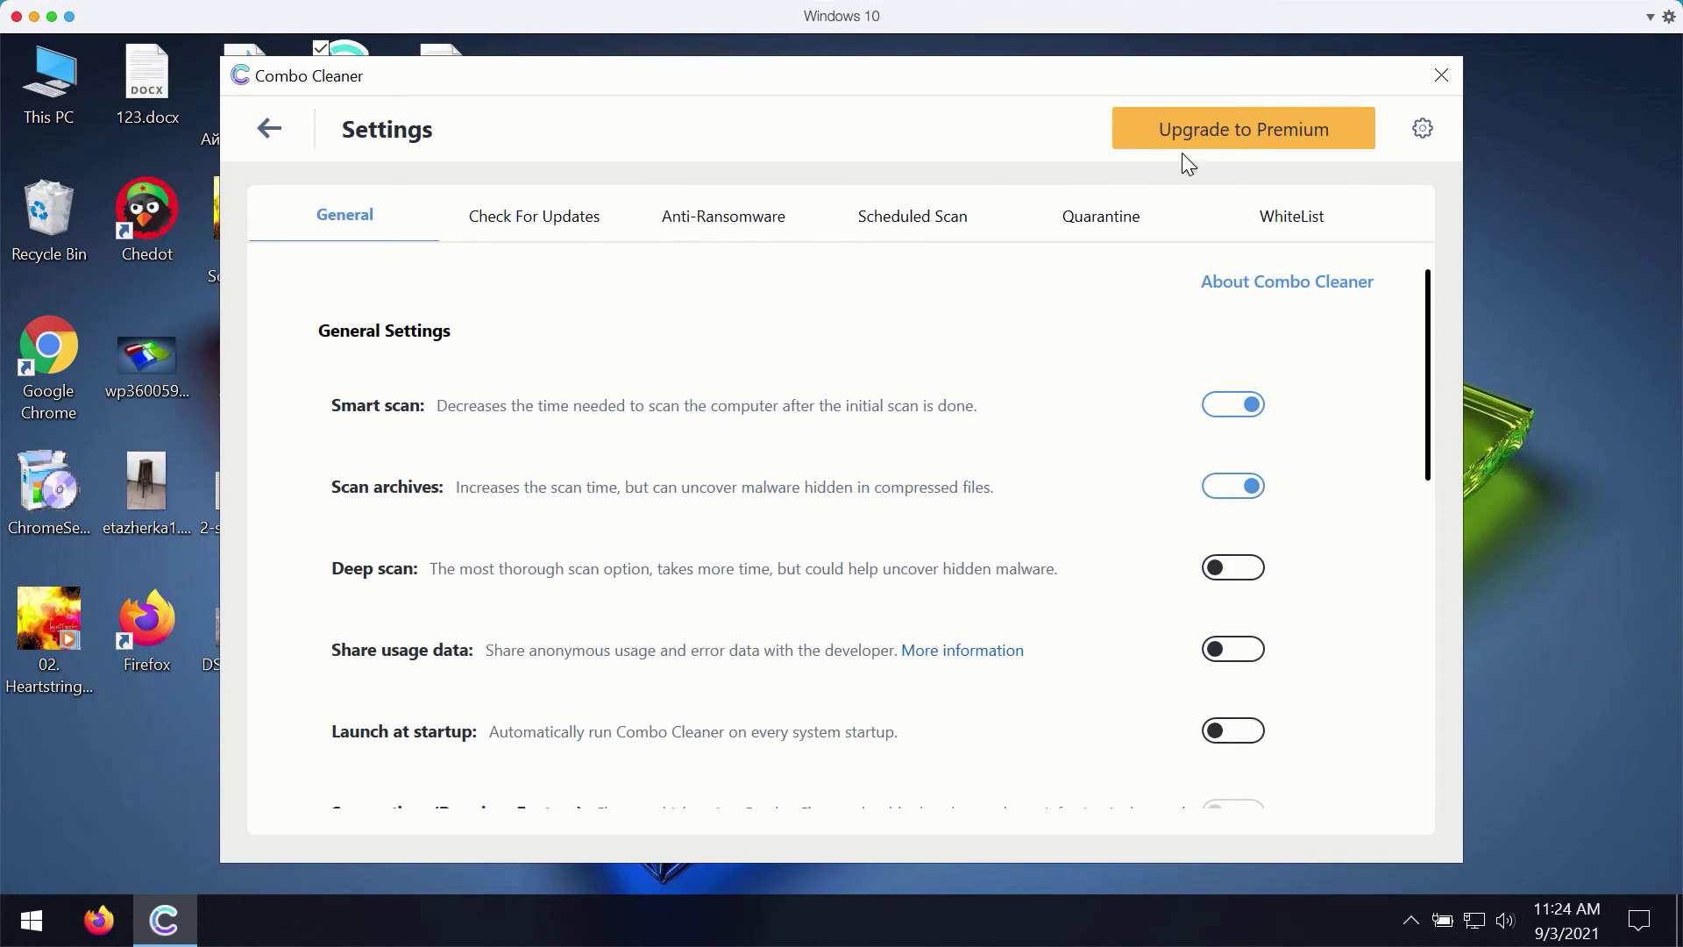
{"action": "left_click", "coordinate": [768, 230]}
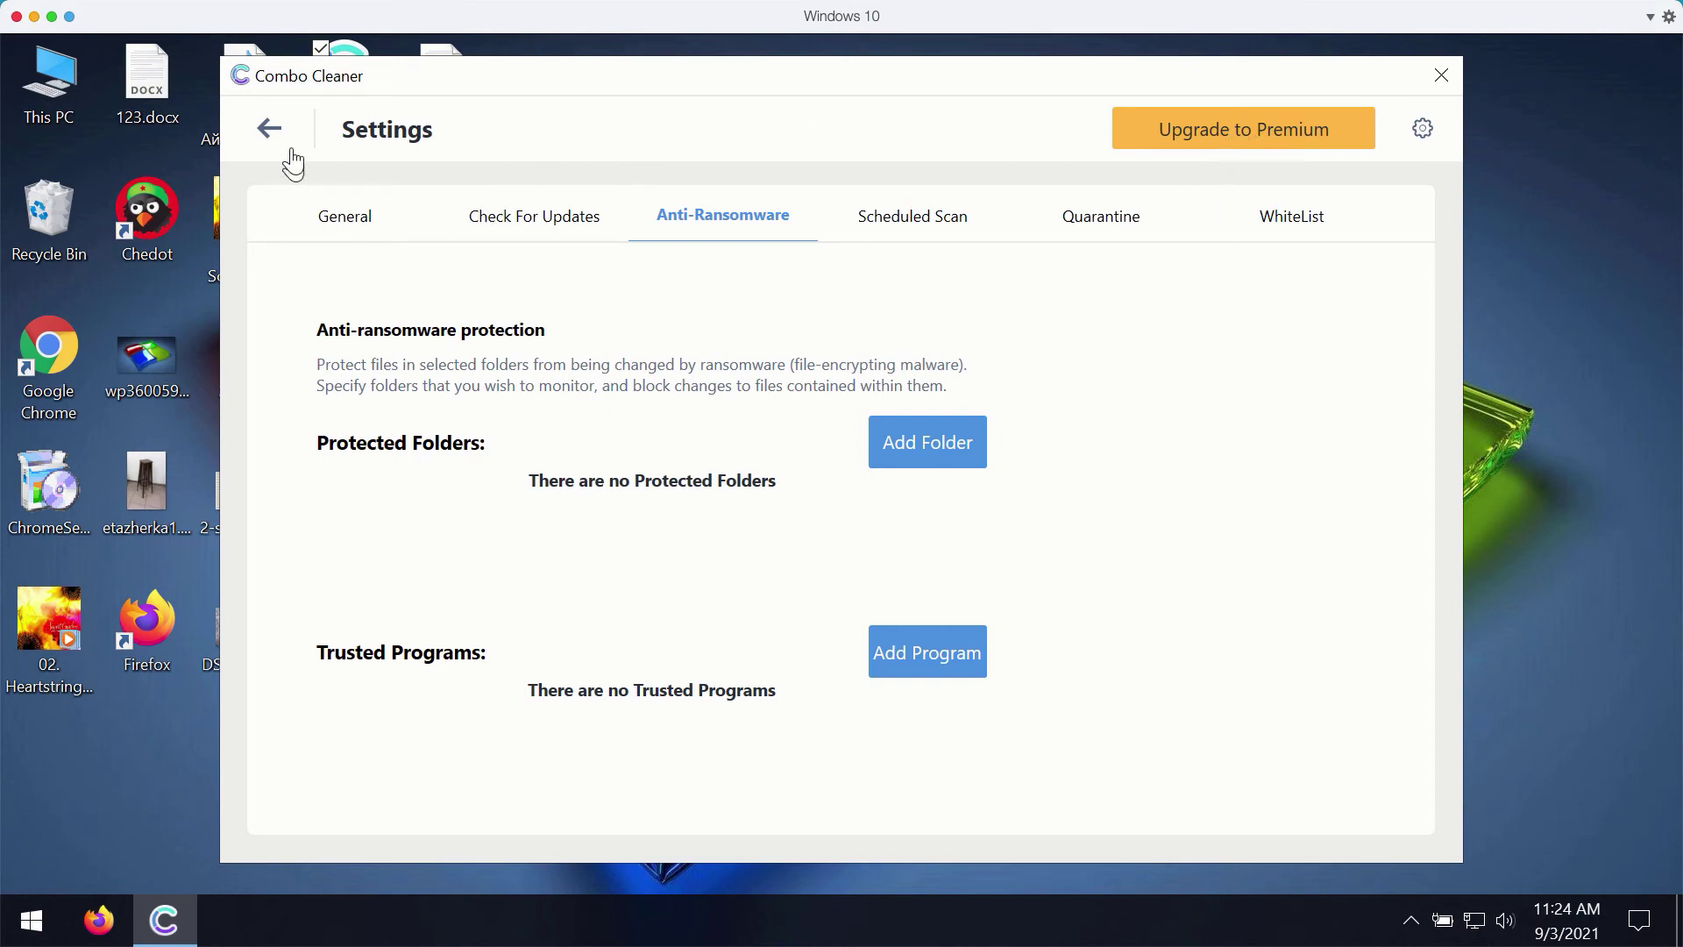
{"action": "left_click", "coordinate": [268, 130]}
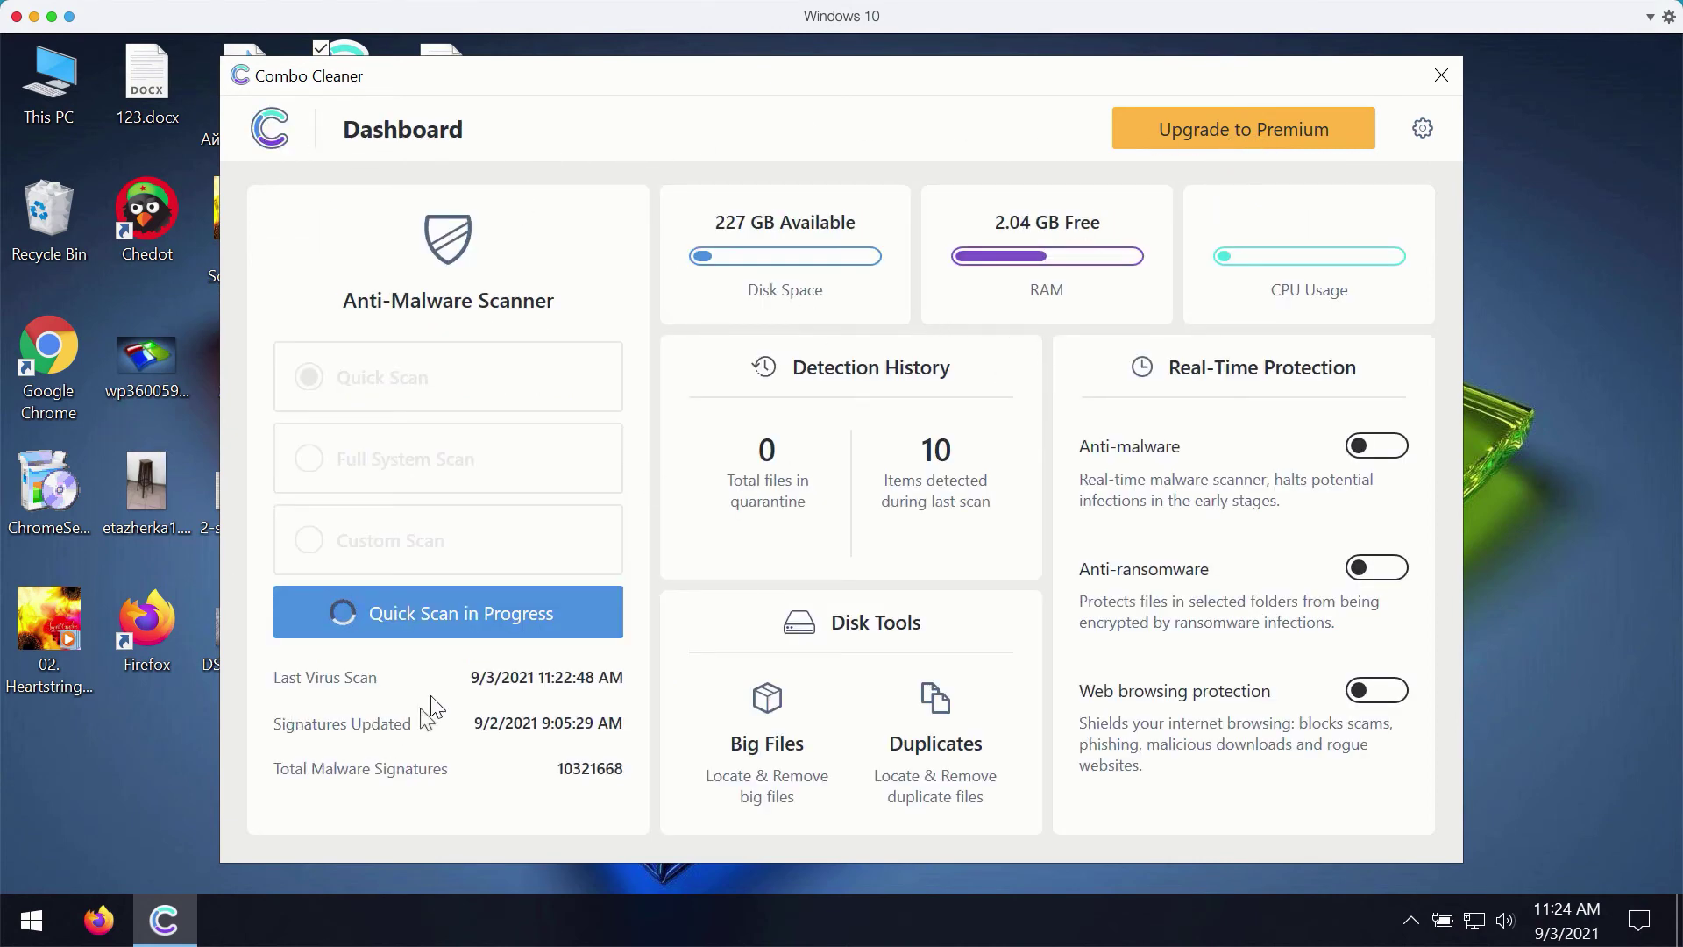
{"action": "left_click", "coordinate": [464, 617]}
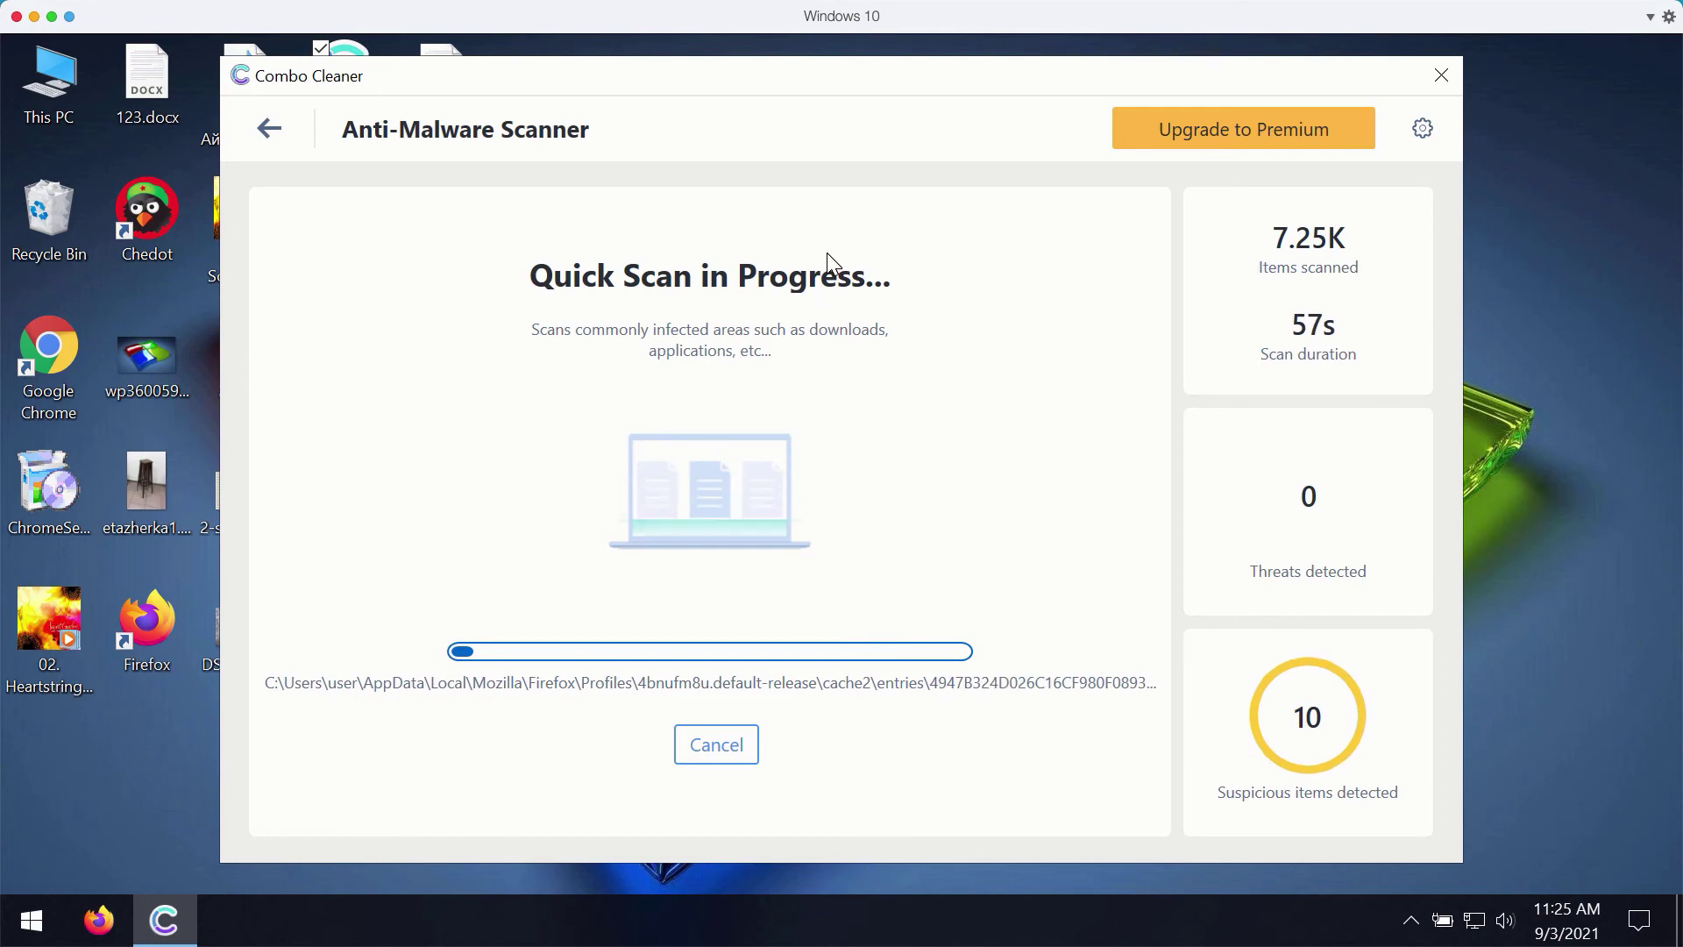
{"action": "left_click", "coordinate": [274, 134]}
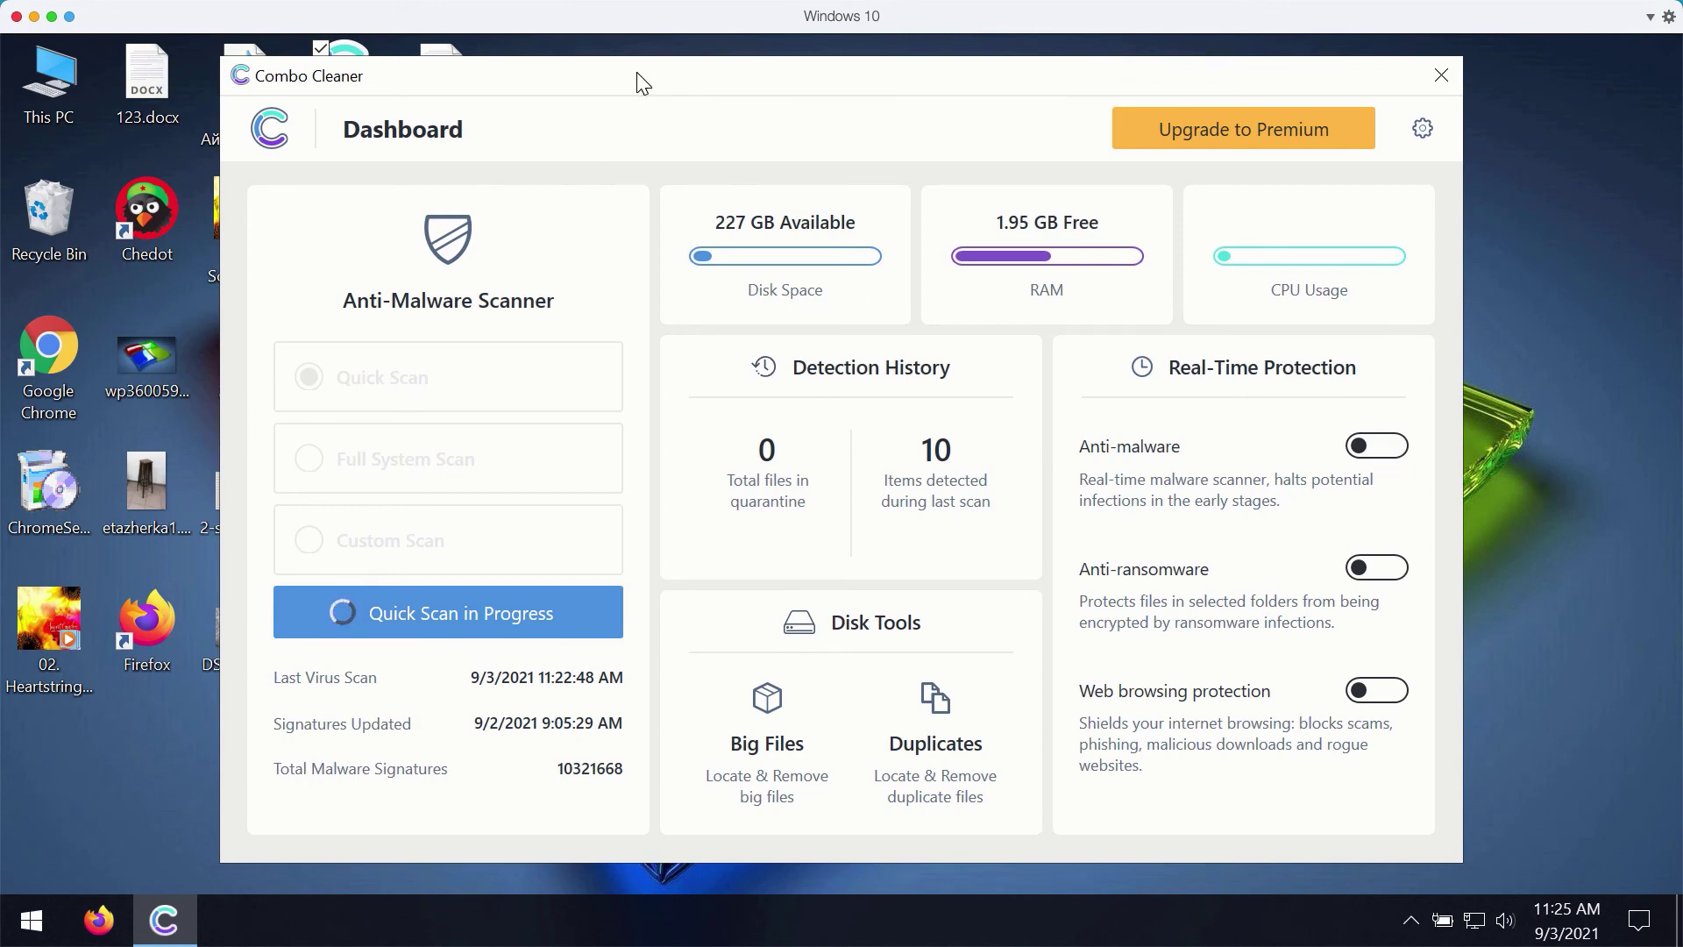
{"action": "left_click_drag", "start_coordinate": [643, 83], "coordinate": [623, 82]}
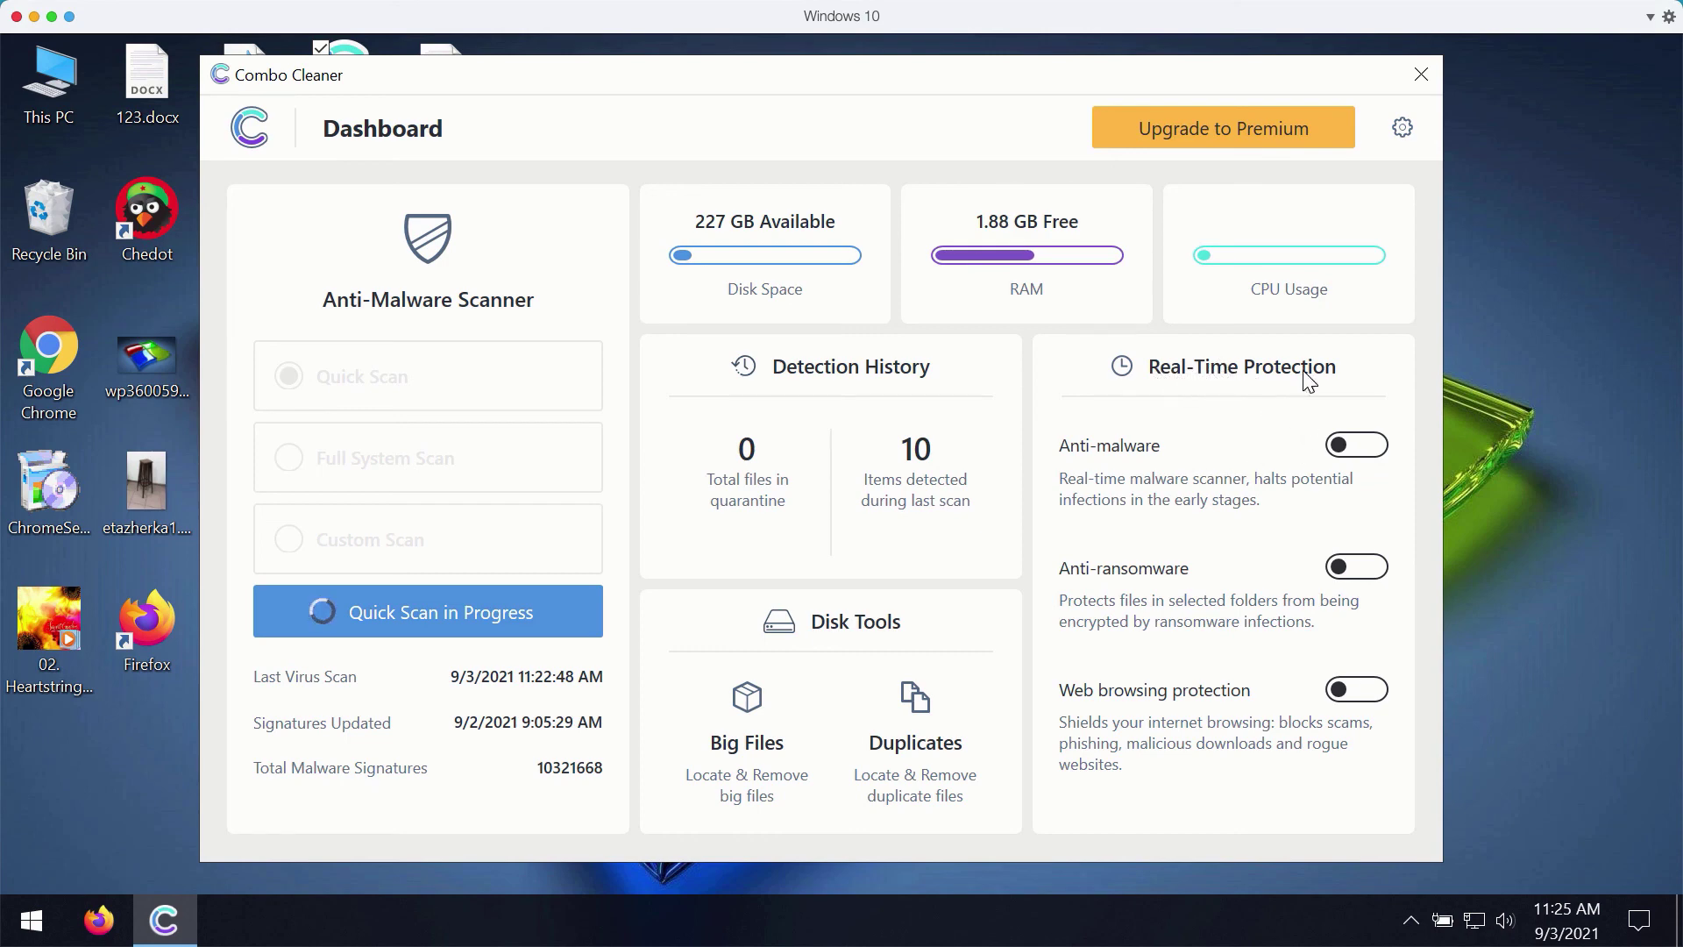
Cancel the running Quick Scan from its progress view and confirm stopping it early.
{"action": "left_click", "coordinate": [496, 608]}
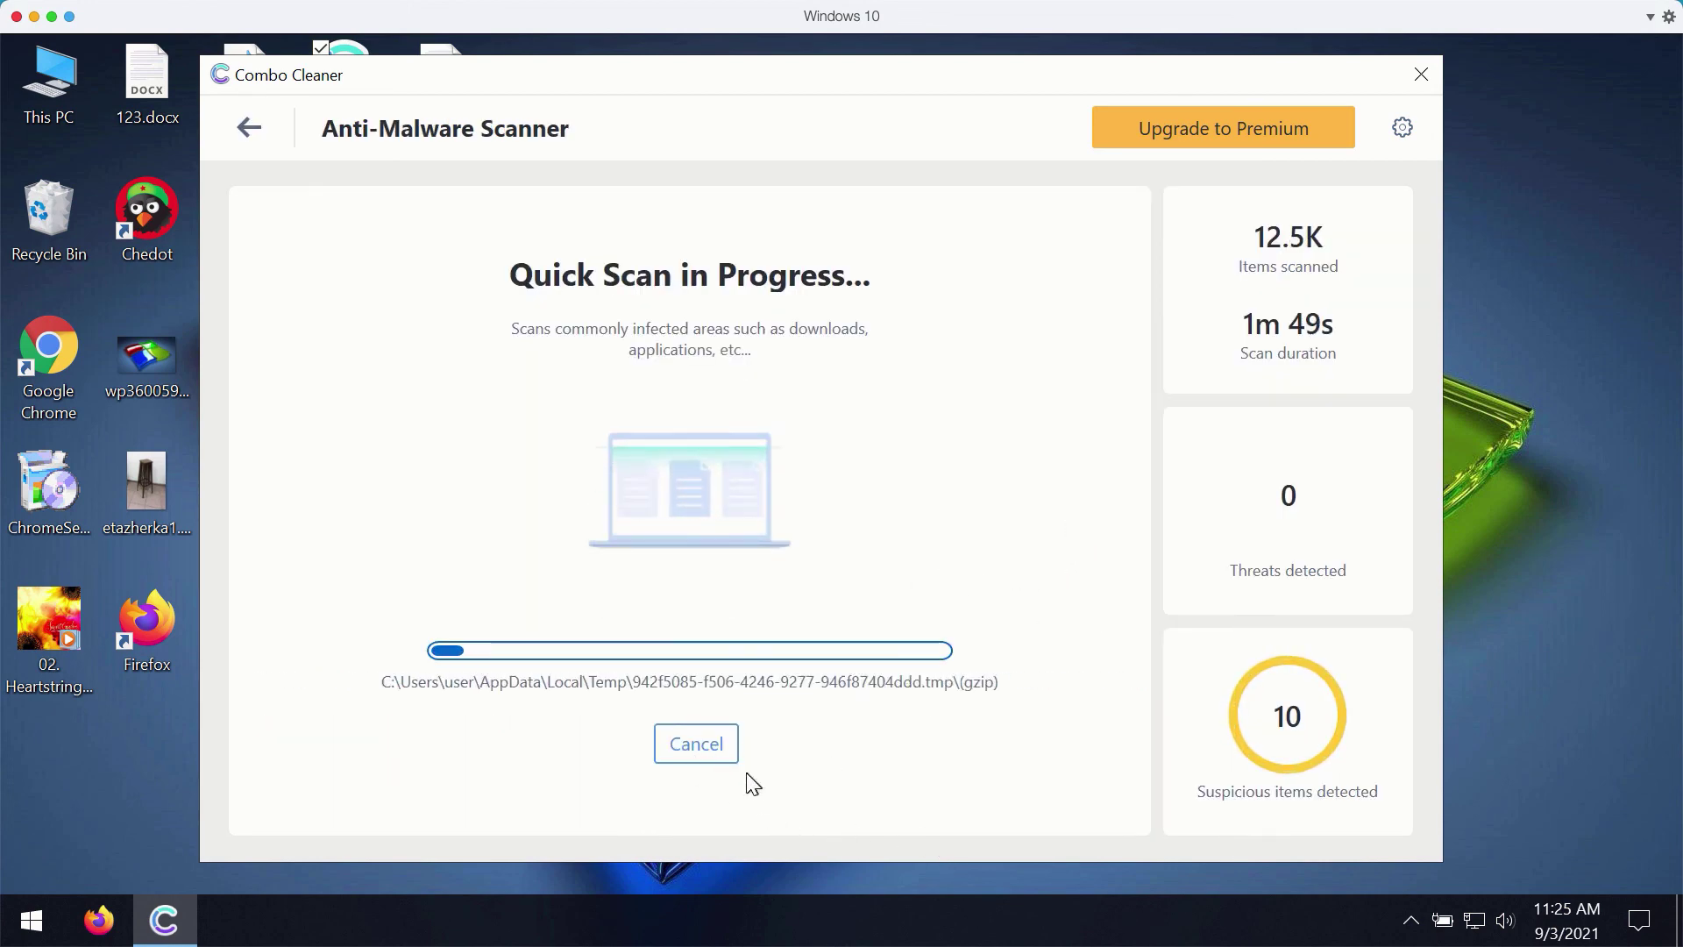
{"action": "left_click", "coordinate": [696, 743]}
{"action": "left_click", "coordinate": [769, 604]}
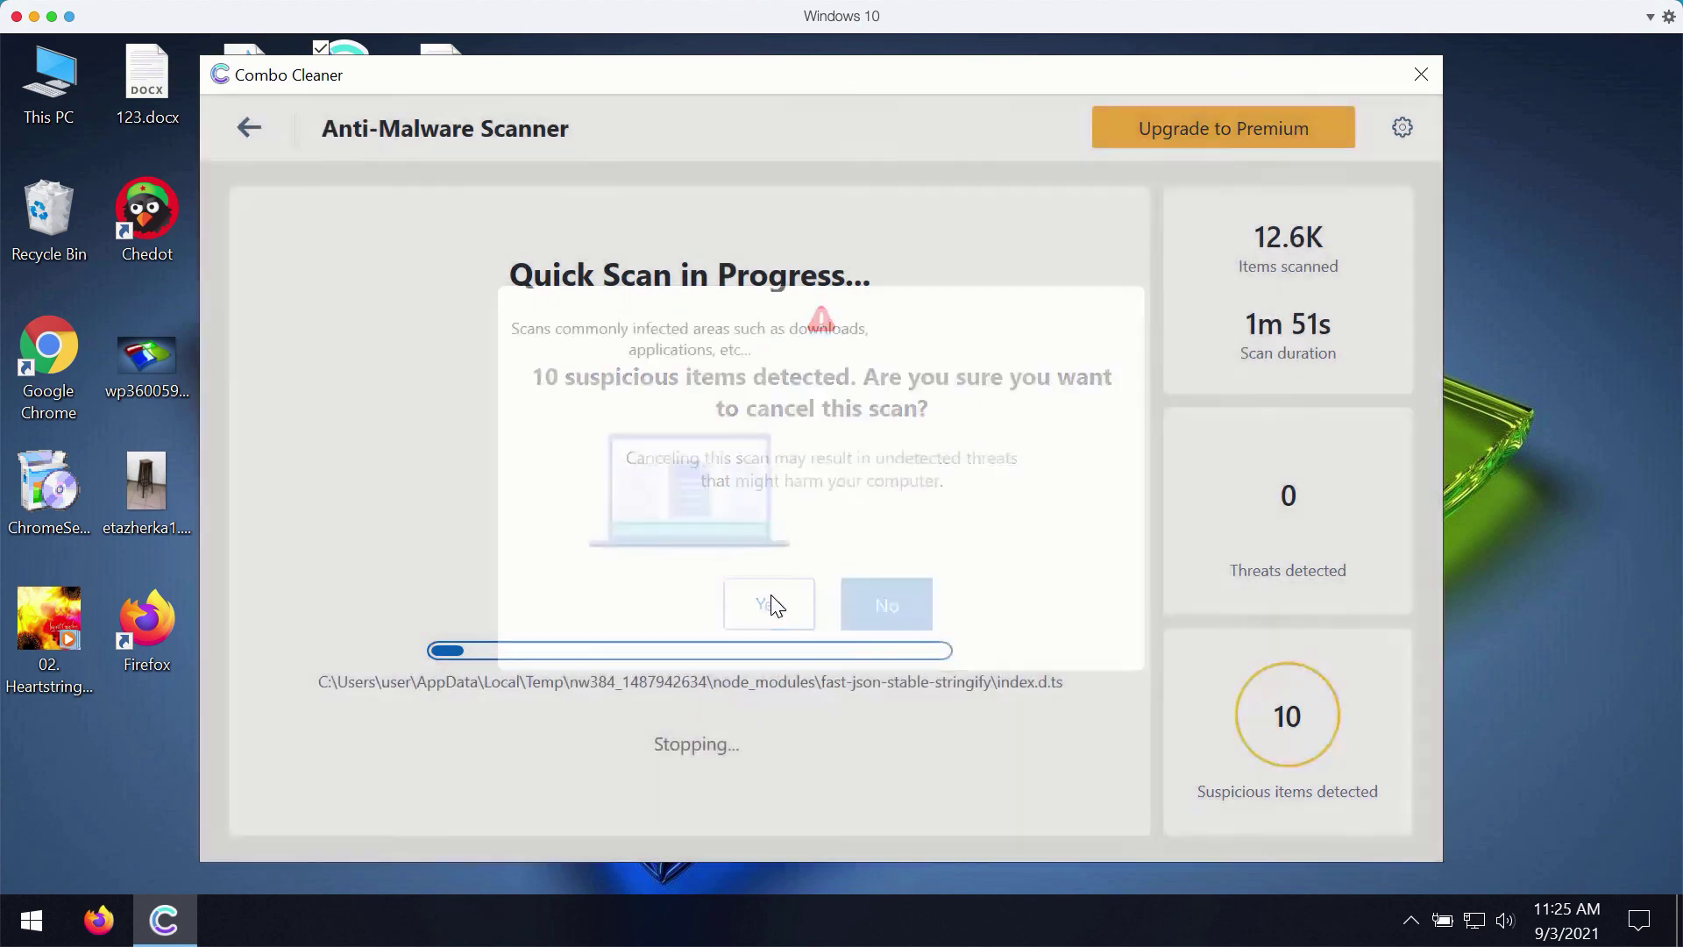